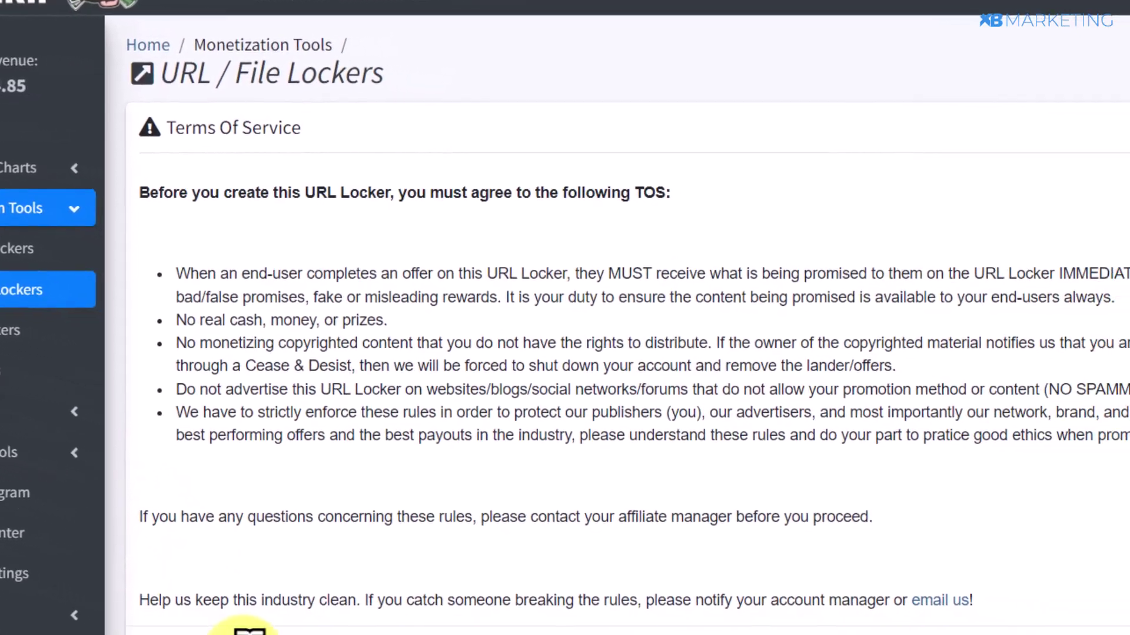
# - Agree to the URL / File Locker Terms of Service and continue
pyautogui.click(152, 601)
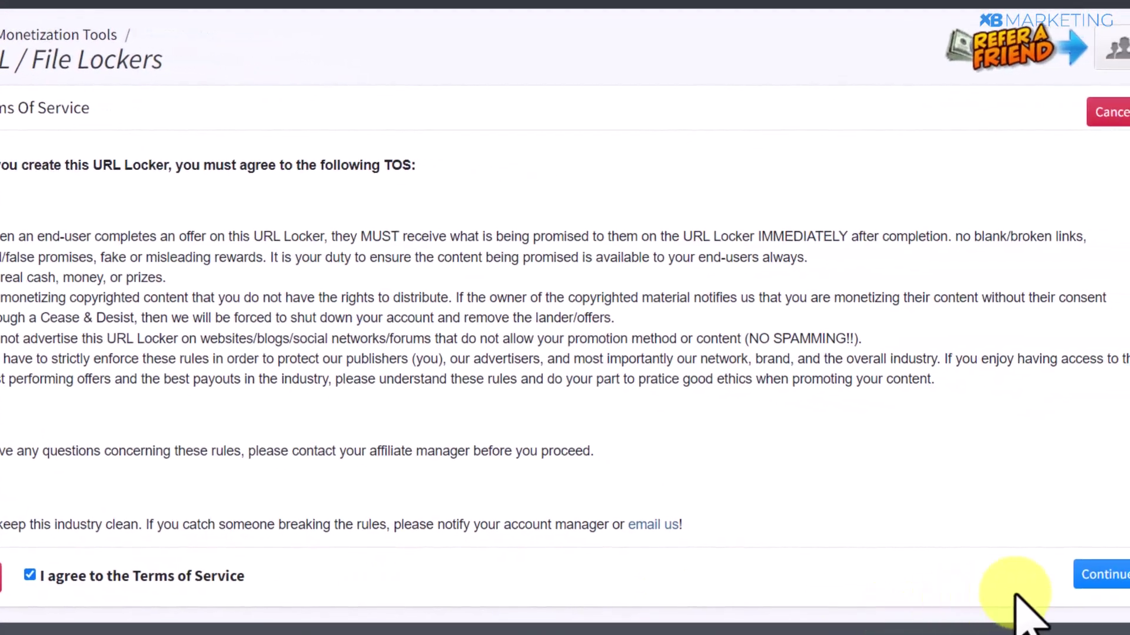
pyautogui.click(1101, 576)
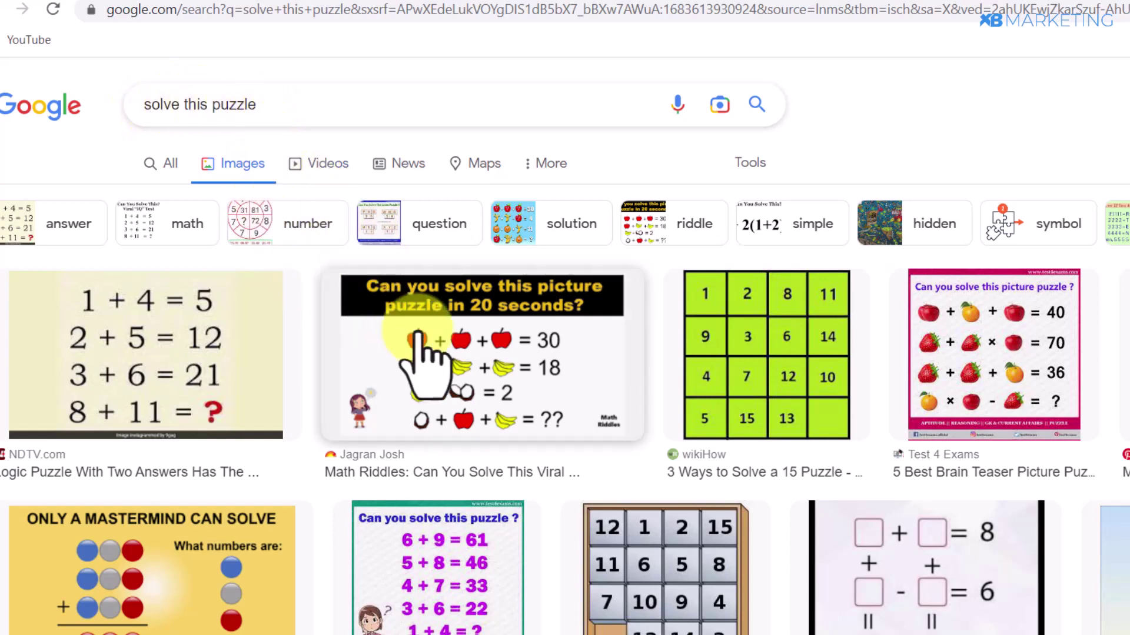
# - Preview the NDTV logic puzzle image in the 'solve this puzzle' results and save it
pyautogui.scroll(-3, 436, 362)
pyautogui.scroll(-6, 449, 356)
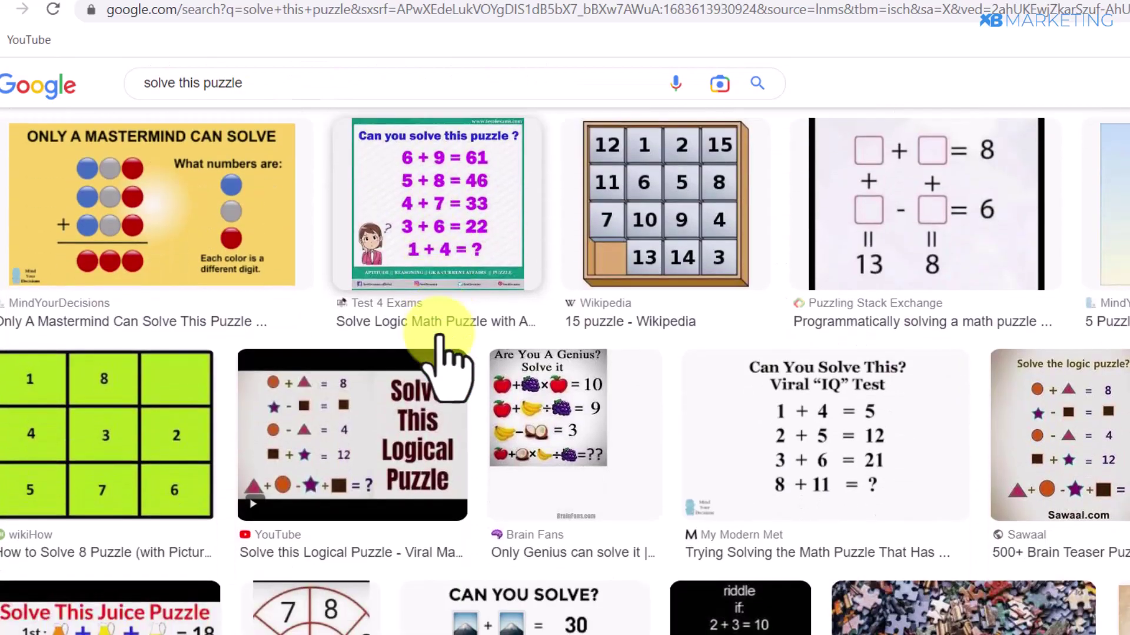
pyautogui.scroll(9, 365, 341)
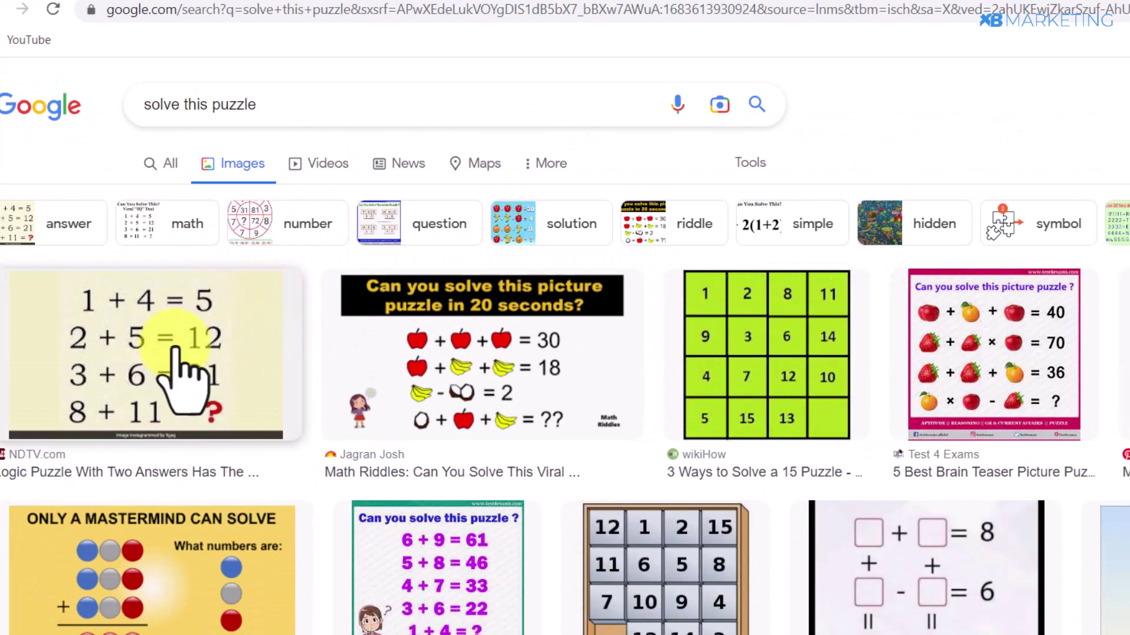
pyautogui.click(177, 350)
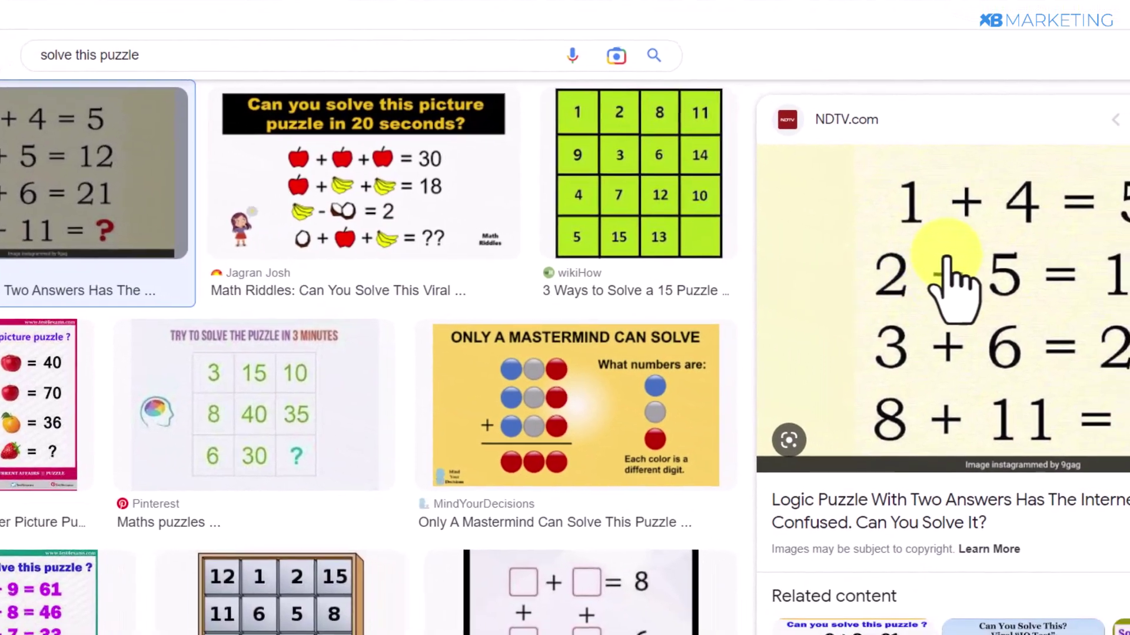
pyautogui.rightClick(947, 257)
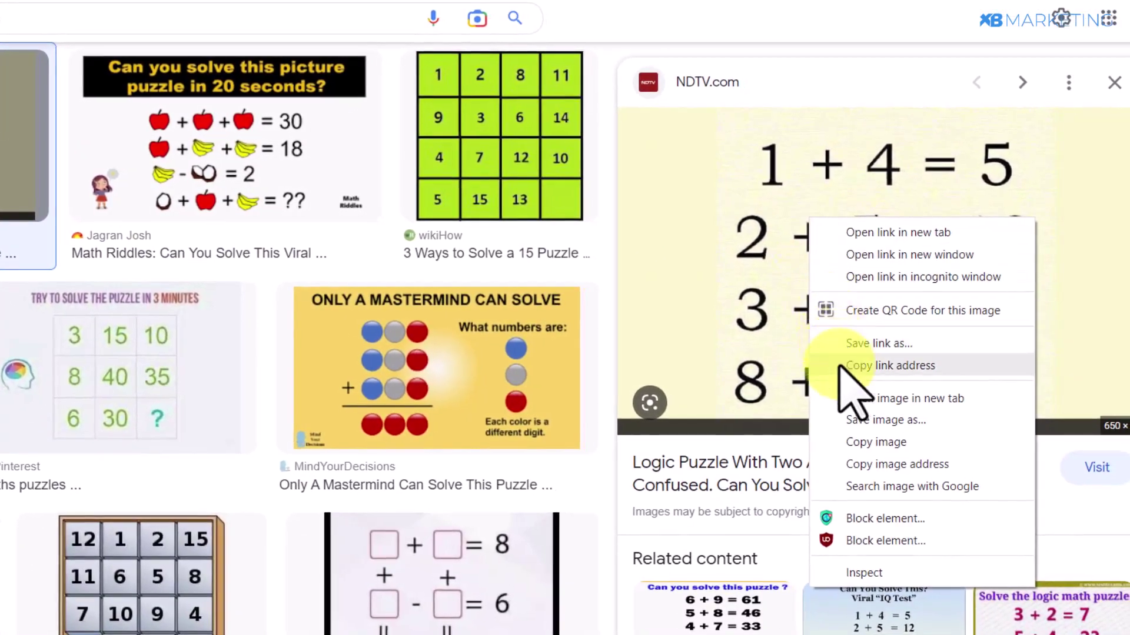
pyautogui.click(856, 419)
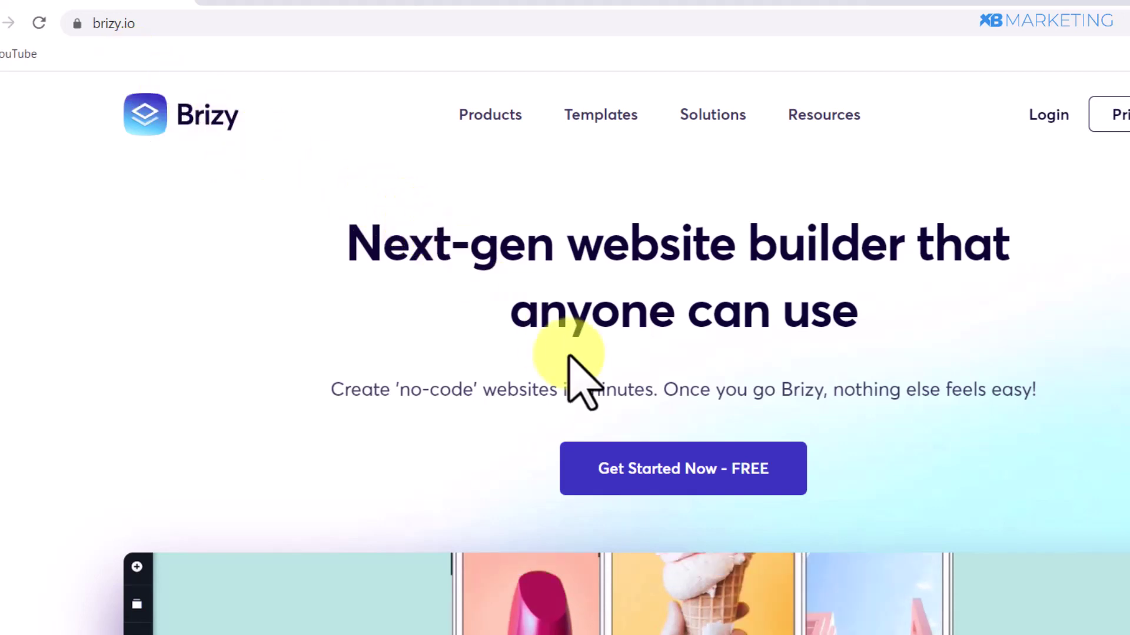
# - Choose 'Get Started Now - FREE' on brizy.io to reach the brizy.cloud dashboard
pyautogui.scroll(-2, 575, 378)
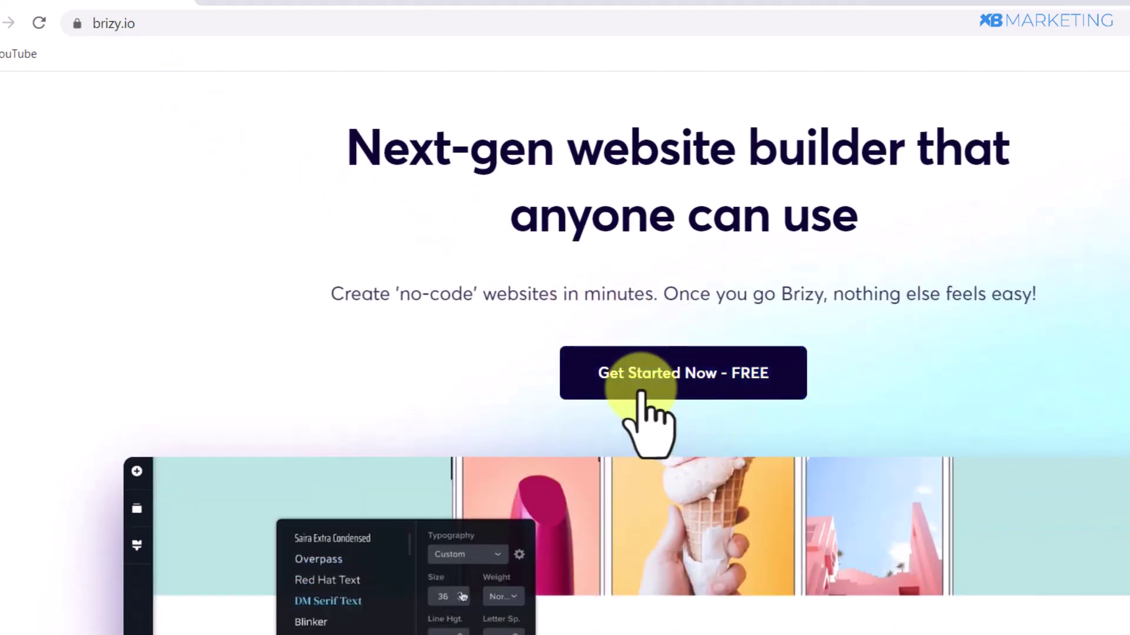
pyautogui.scroll(2, 743, 390)
pyautogui.click(721, 462)
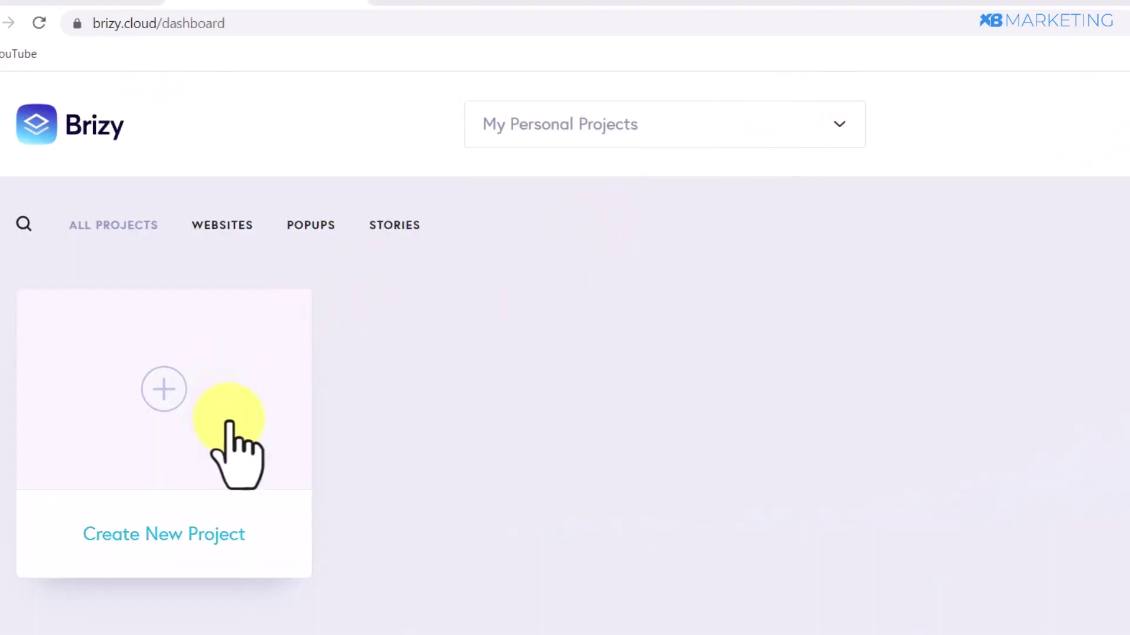
# - Create a Website & Landing Page project and insert the 'Decorate For Less' hero block
pyautogui.click(158, 534)
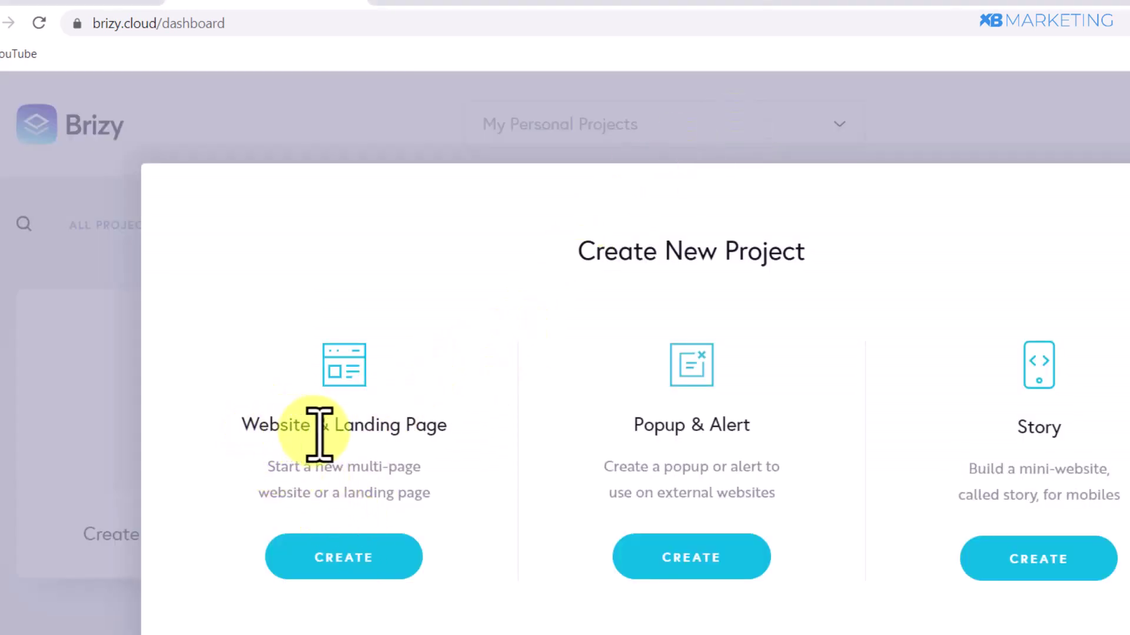
pyautogui.click(346, 557)
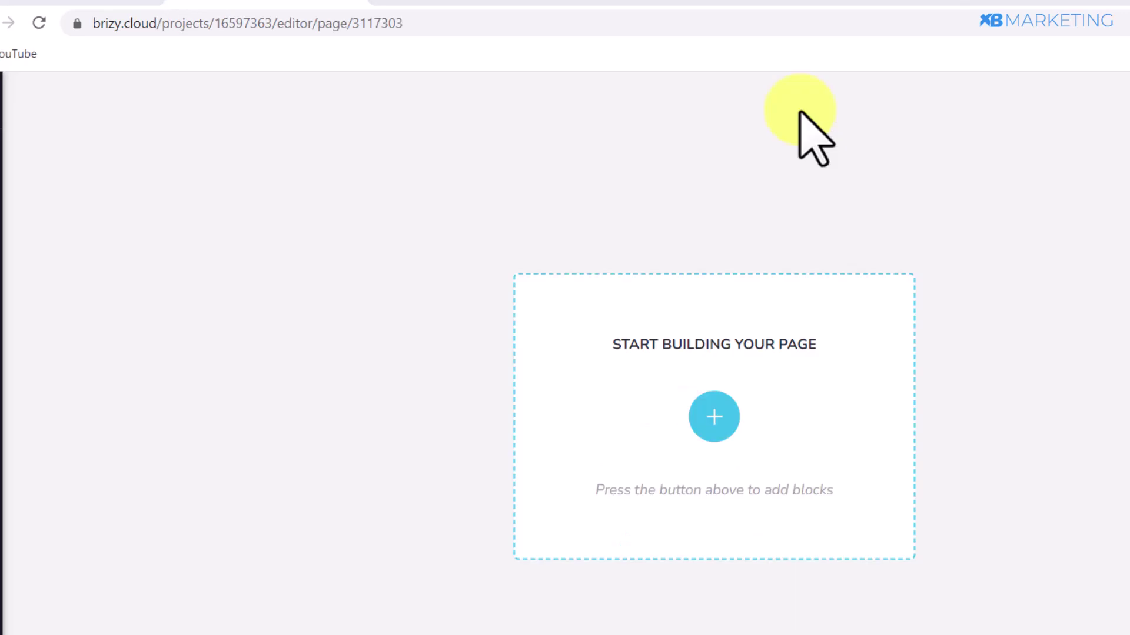
pyautogui.click(714, 417)
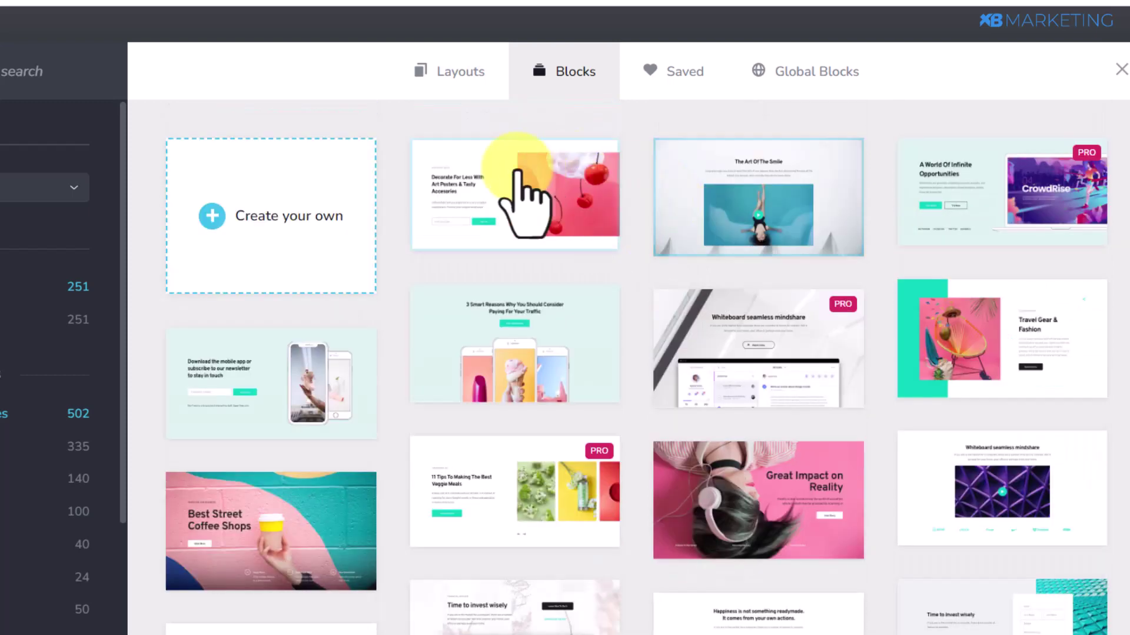
pyautogui.click(534, 211)
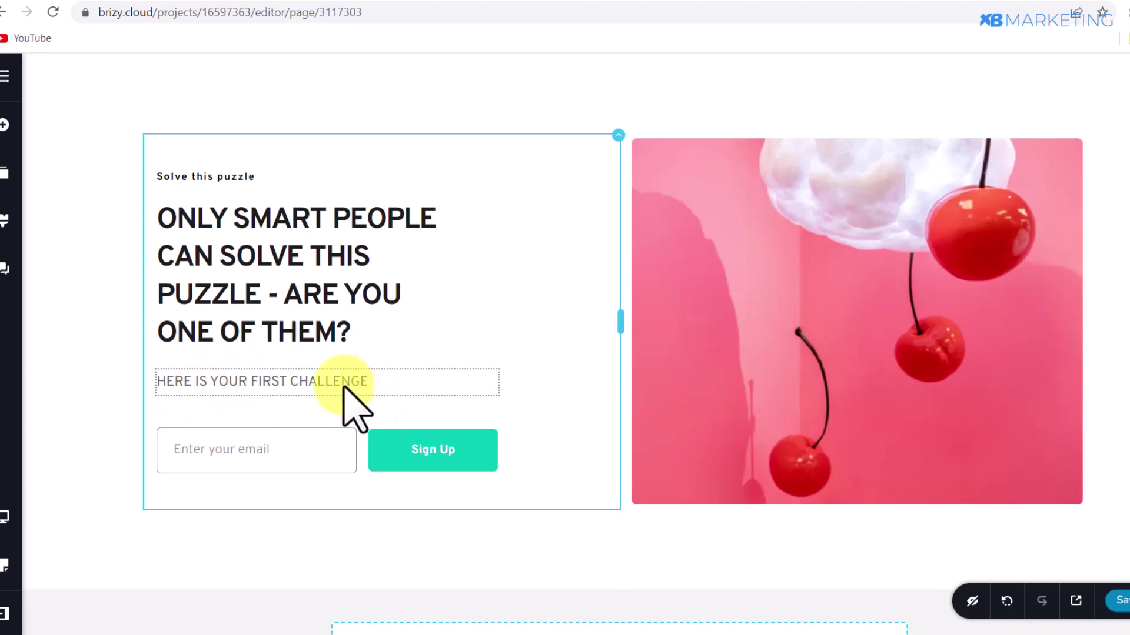
# - Swap the hero block's cherry photo for the saved arithmetic puzzle image file
pyautogui.click(776, 287)
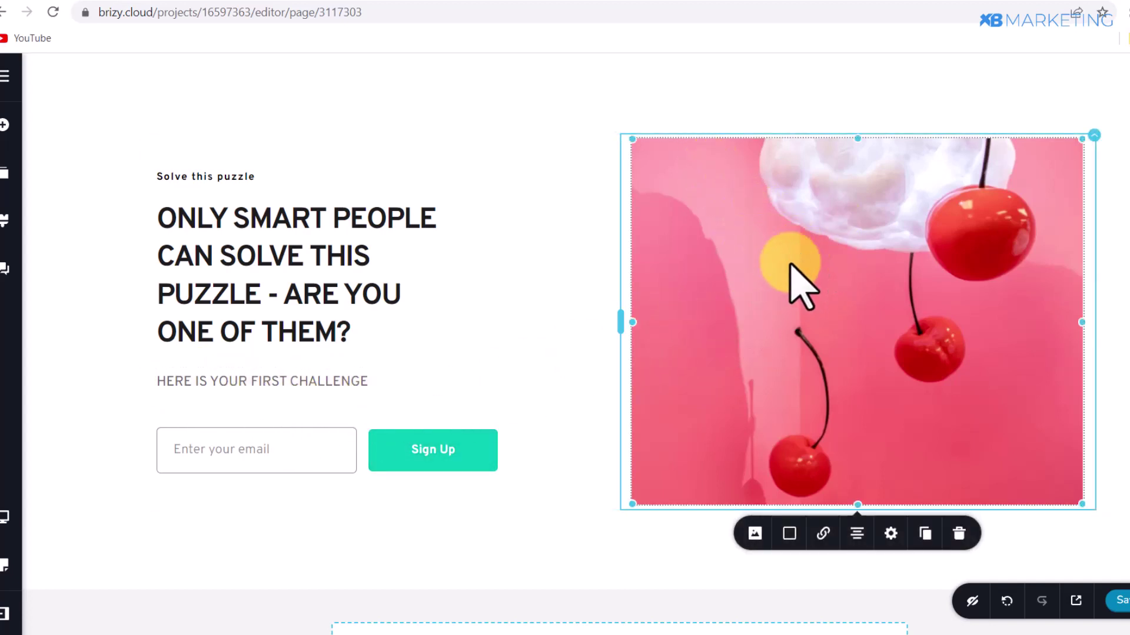
pyautogui.click(755, 532)
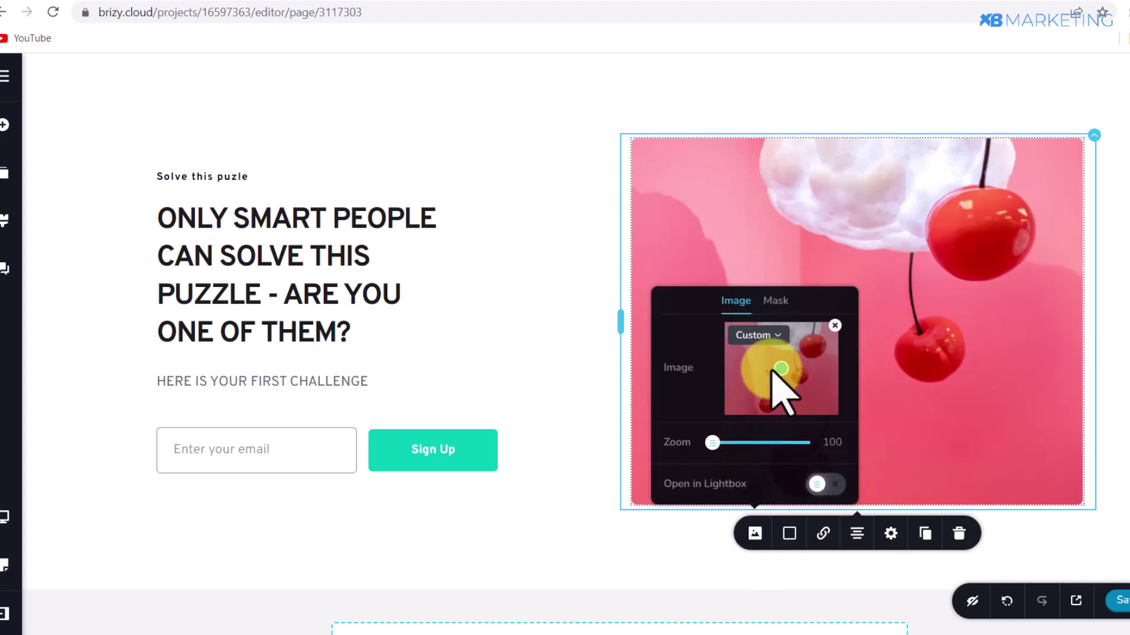
pyautogui.click(834, 325)
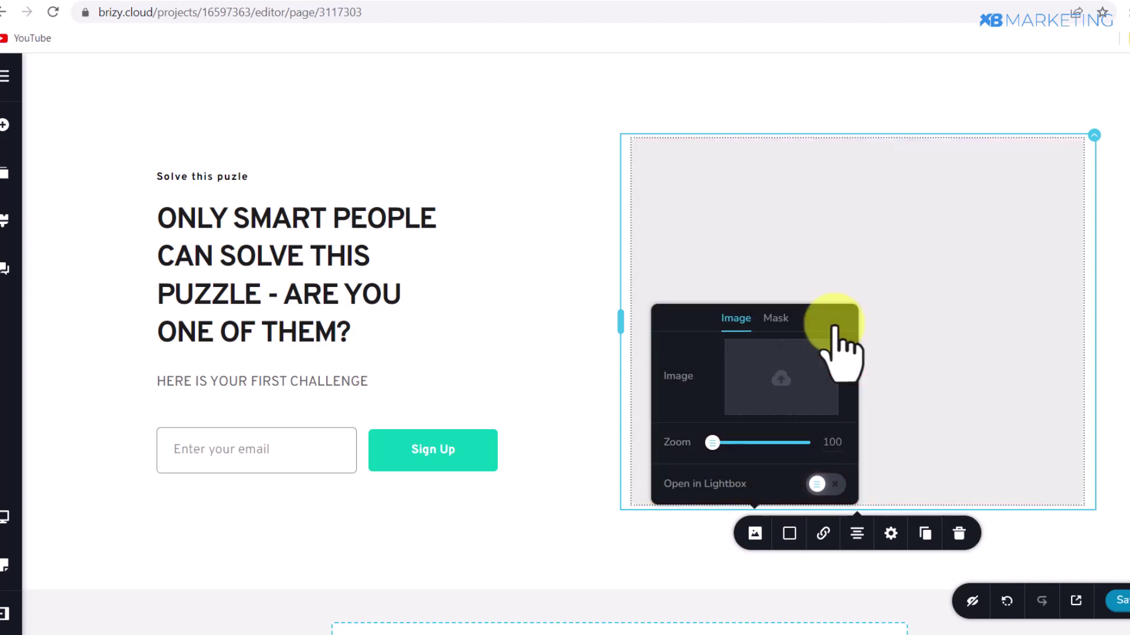
pyautogui.click(786, 377)
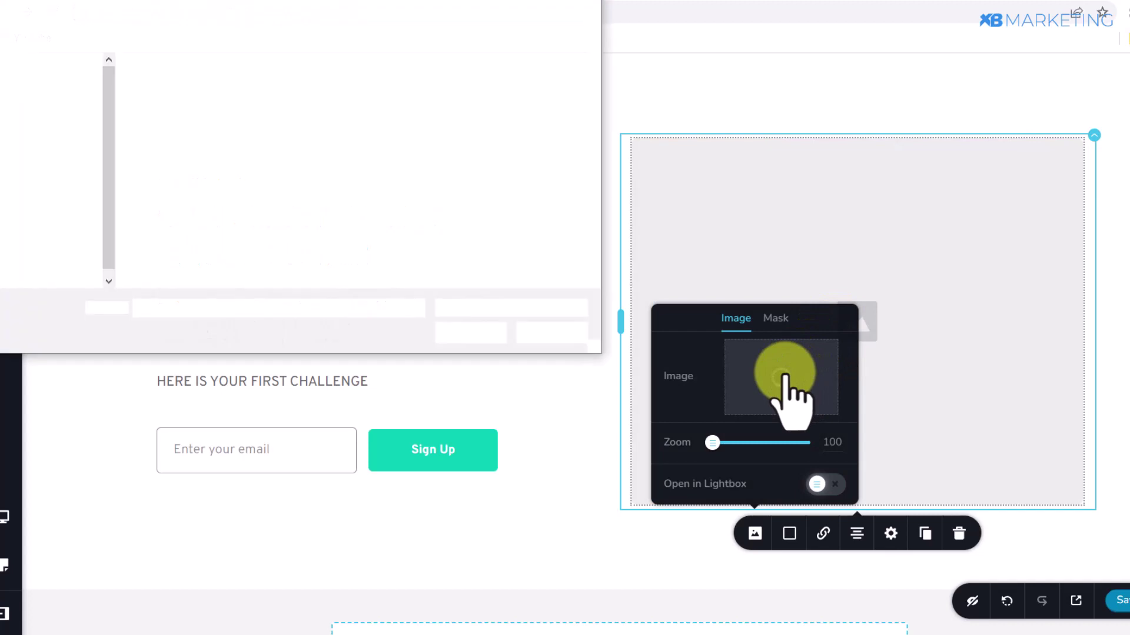
pyautogui.doubleClick(353, 106)
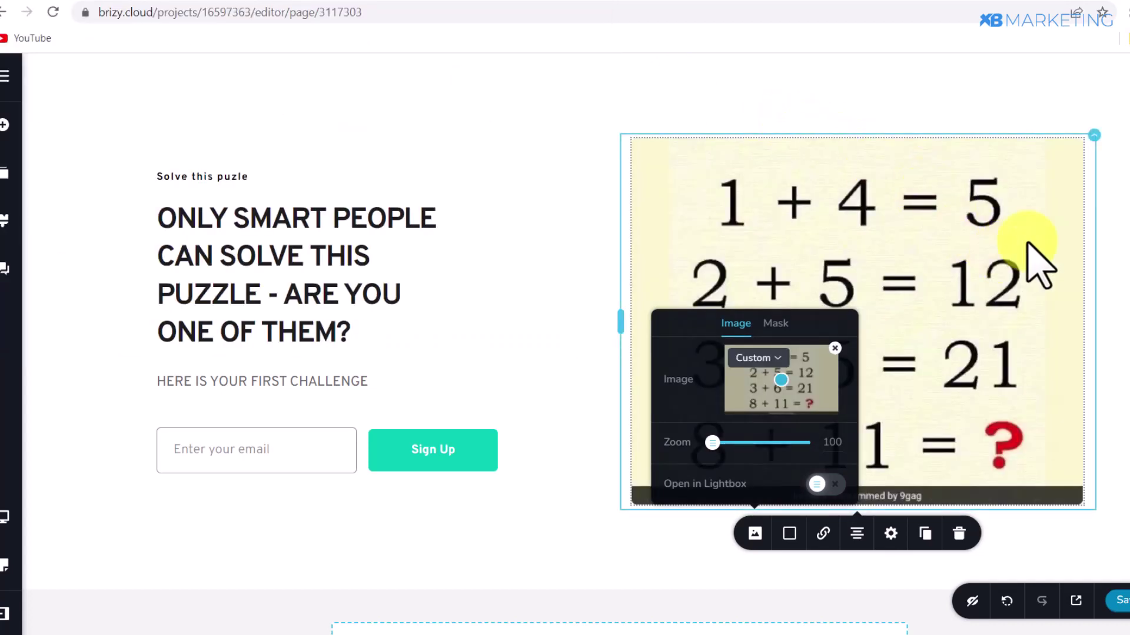
pyautogui.click(1123, 214)
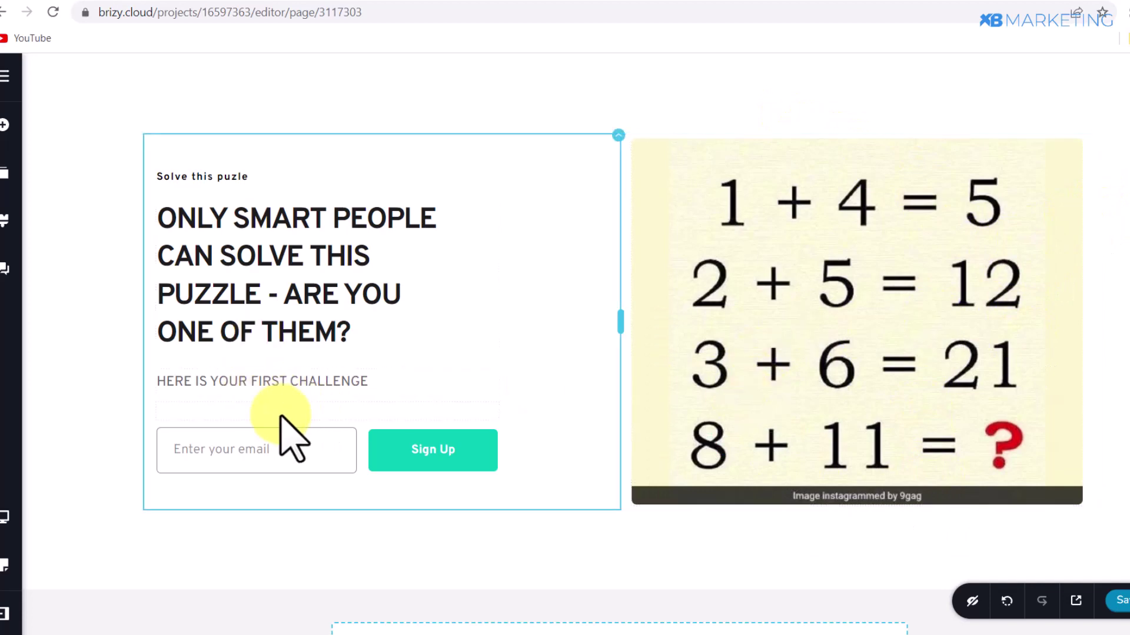
# - Delete the email sign-up form and place a 'Click Here To See The Answer' button below the challenge line
pyautogui.moveTo(496, 428)
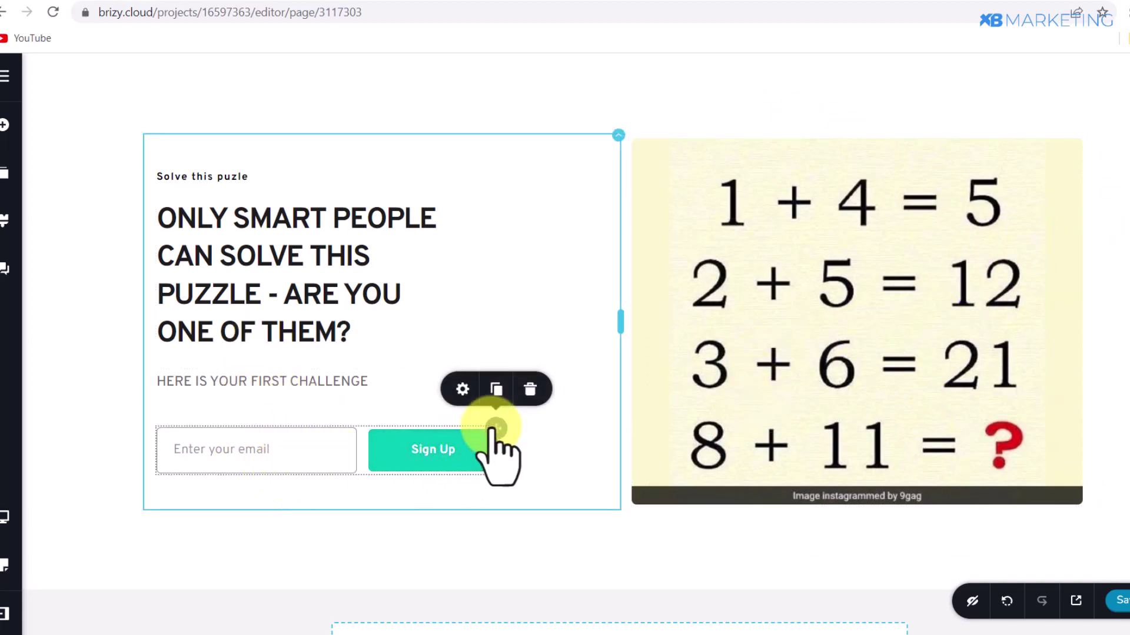
pyautogui.click(528, 390)
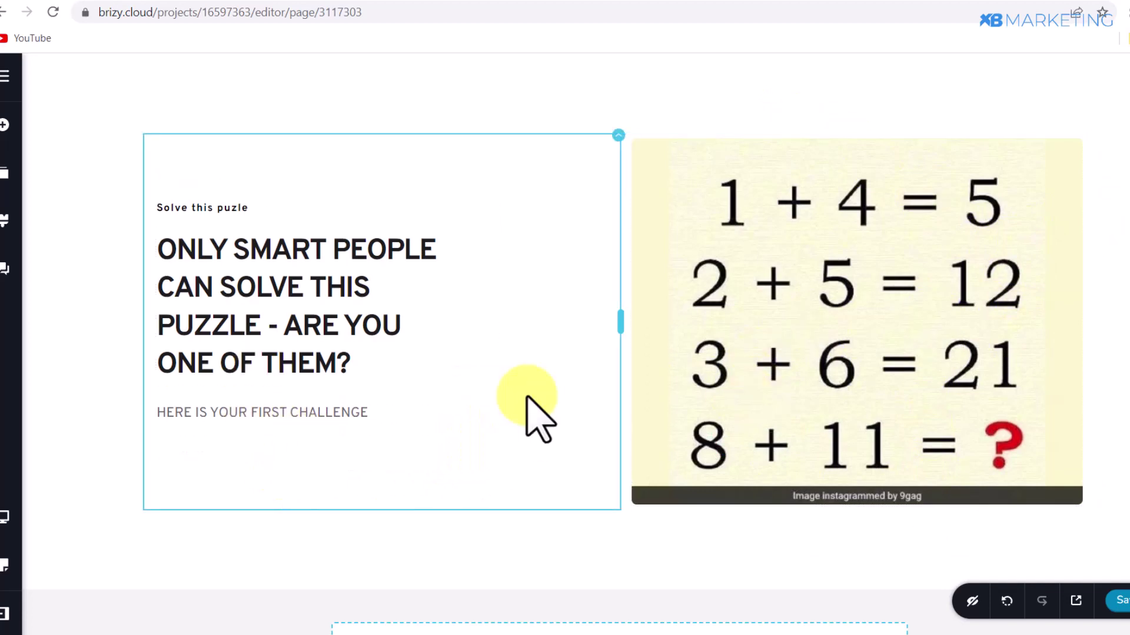
pyautogui.click(5, 124)
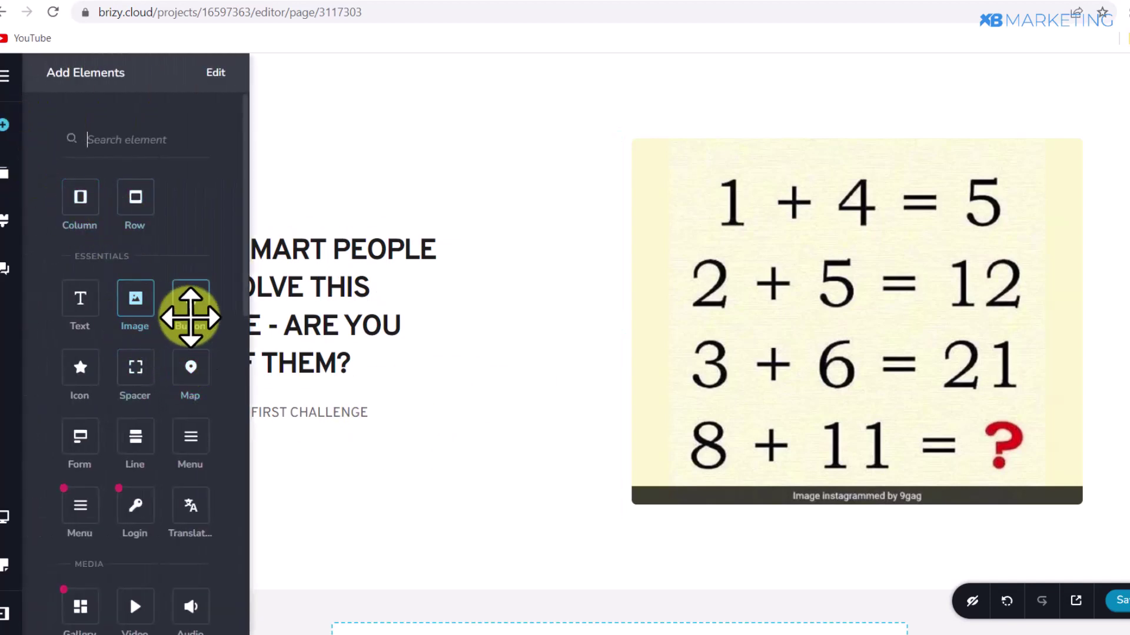
pyautogui.moveTo(189, 312); pyautogui.dragTo(348, 441)
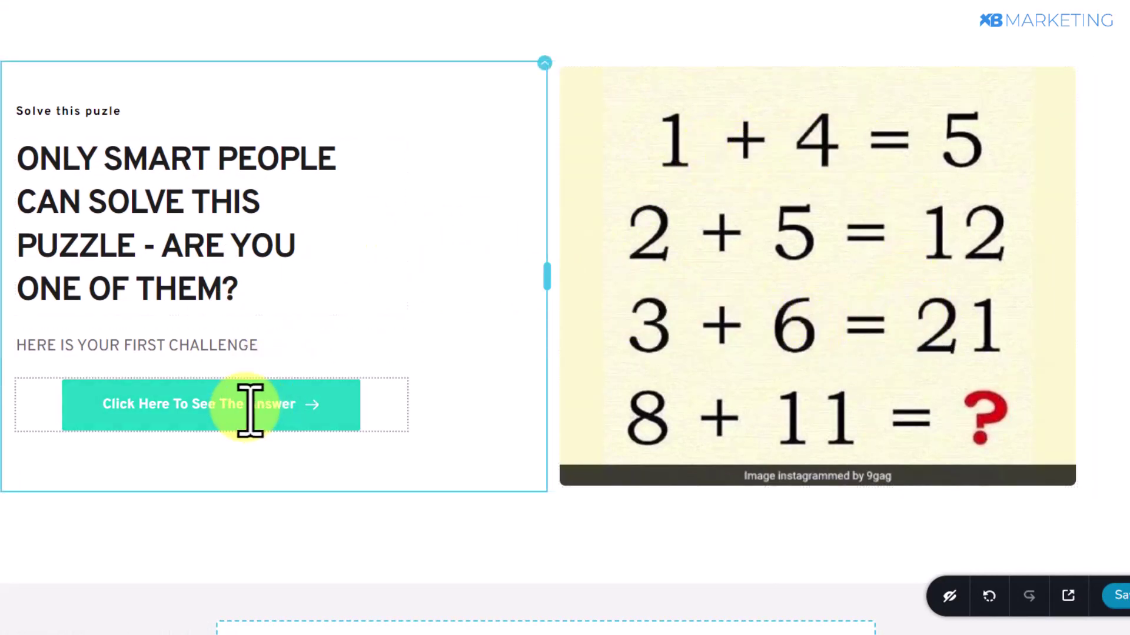
pyautogui.click(257, 411)
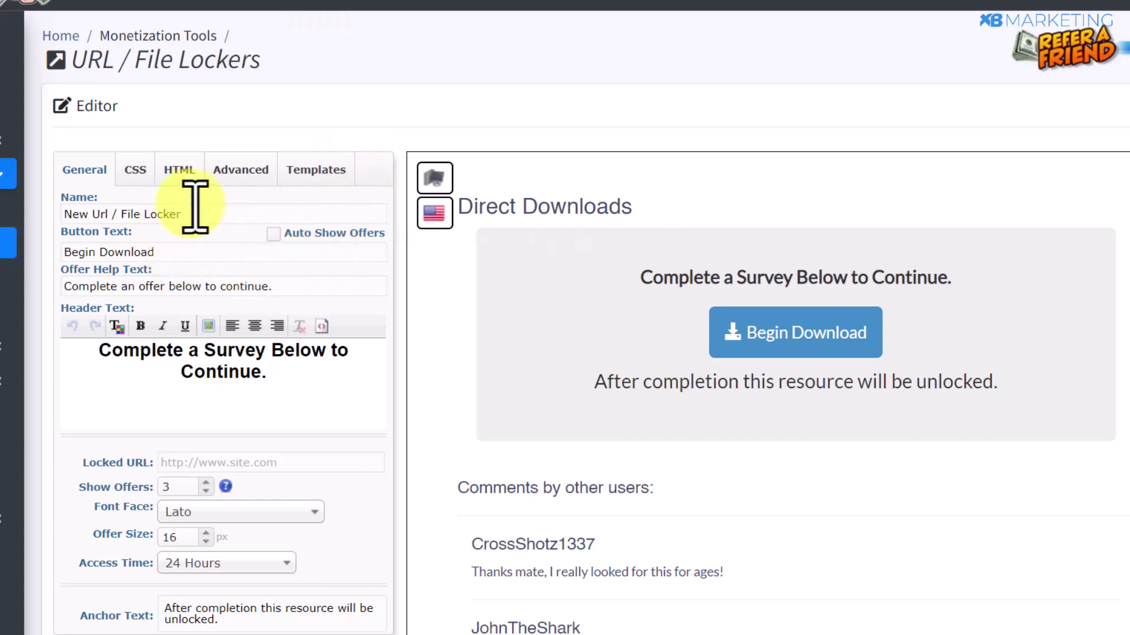
# - Apply the CAPTCHA template to the locker and return to its General fields
pyautogui.click(310, 179)
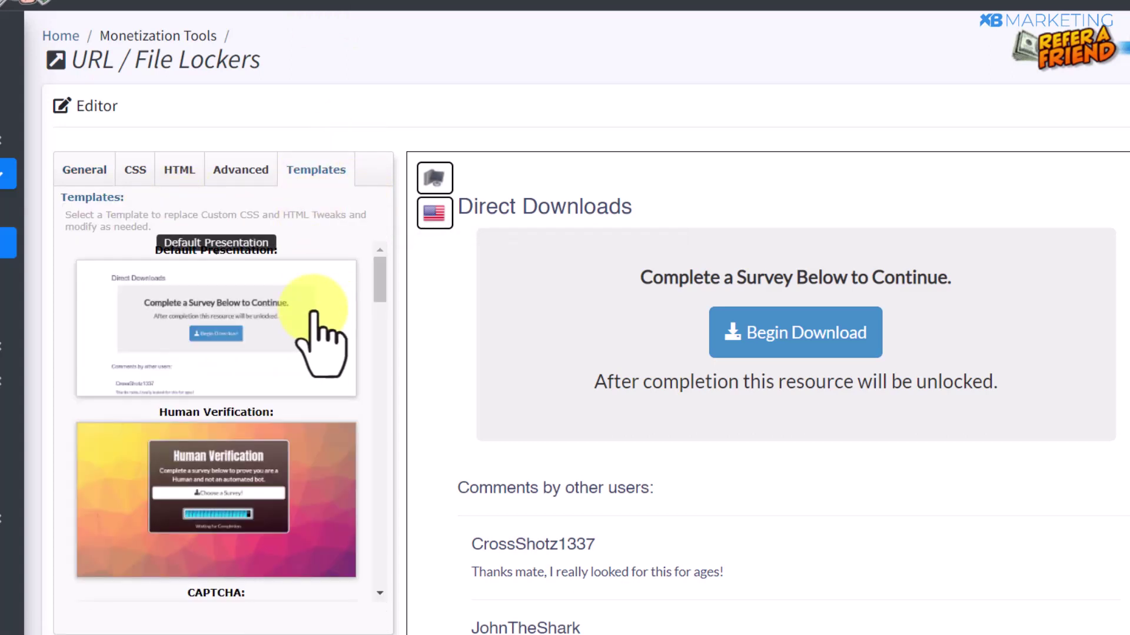
pyautogui.scroll(-5, 318, 317)
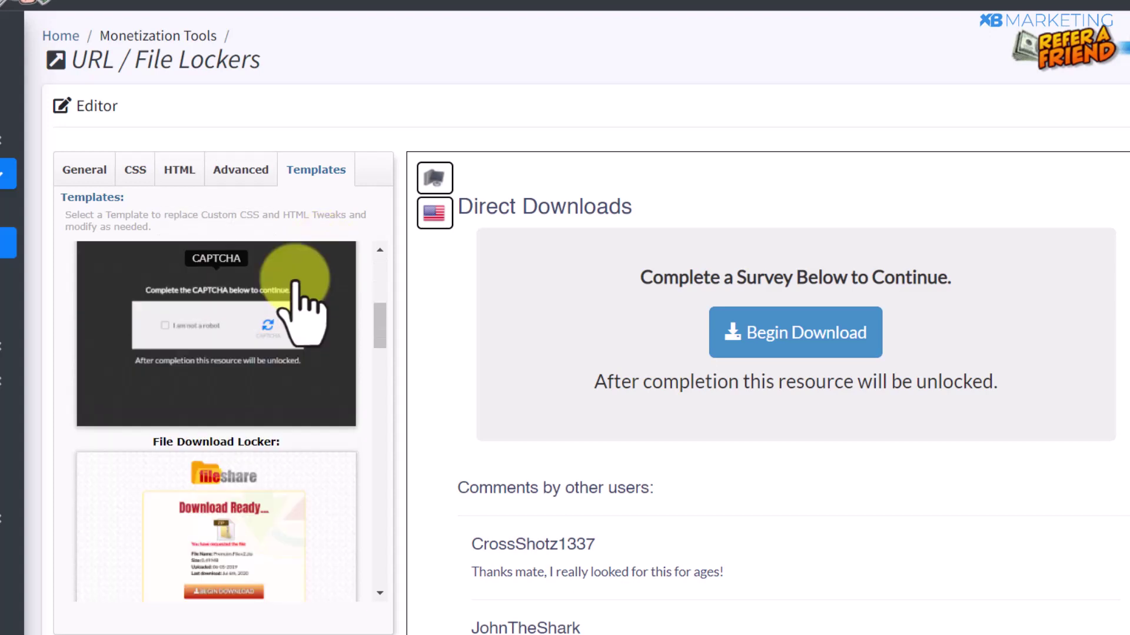
pyautogui.click(283, 291)
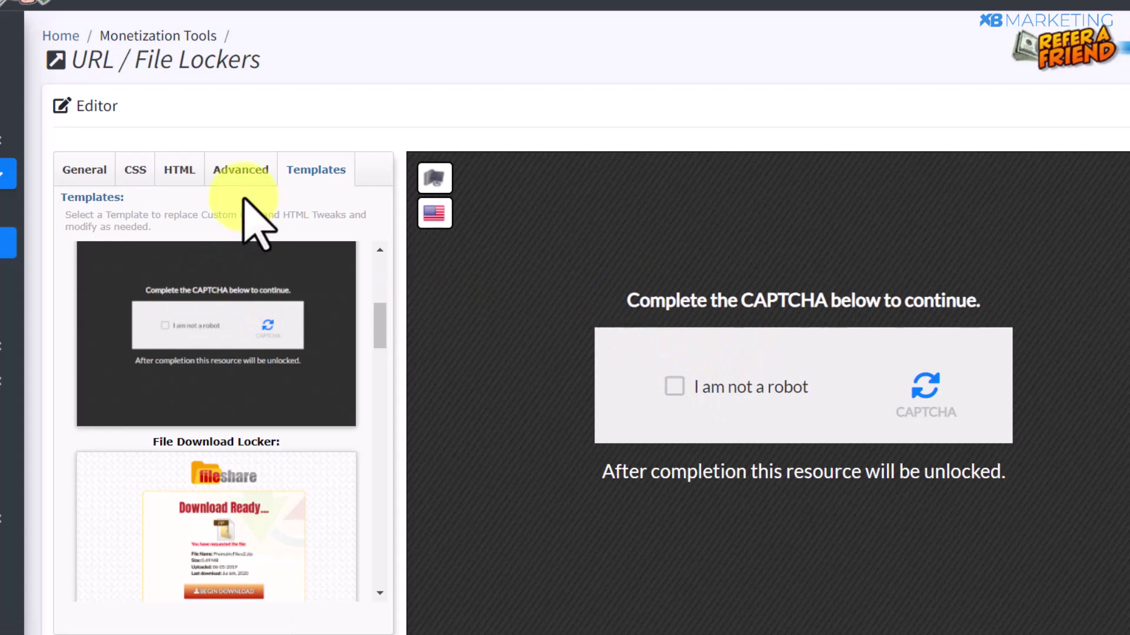
pyautogui.click(87, 170)
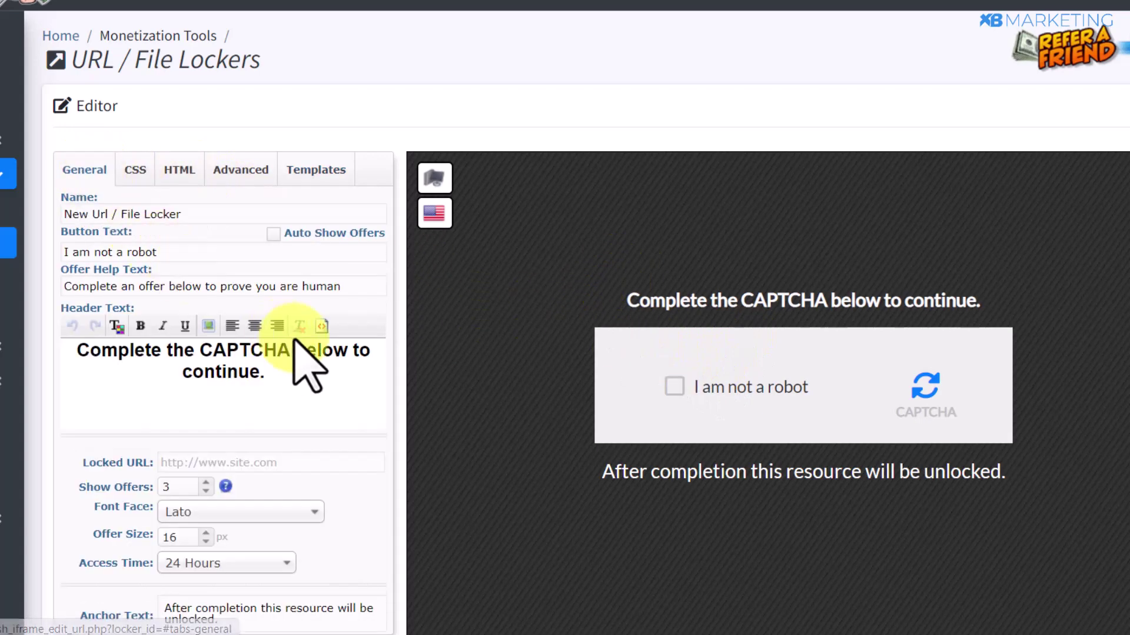
# - Reword the locker header to mention the puzzle answer and test the preview's CAPTCHA box
pyautogui.write('view the answer to this puzzle.')
pyautogui.moveTo(83, 353); pyautogui.dragTo(346, 372)
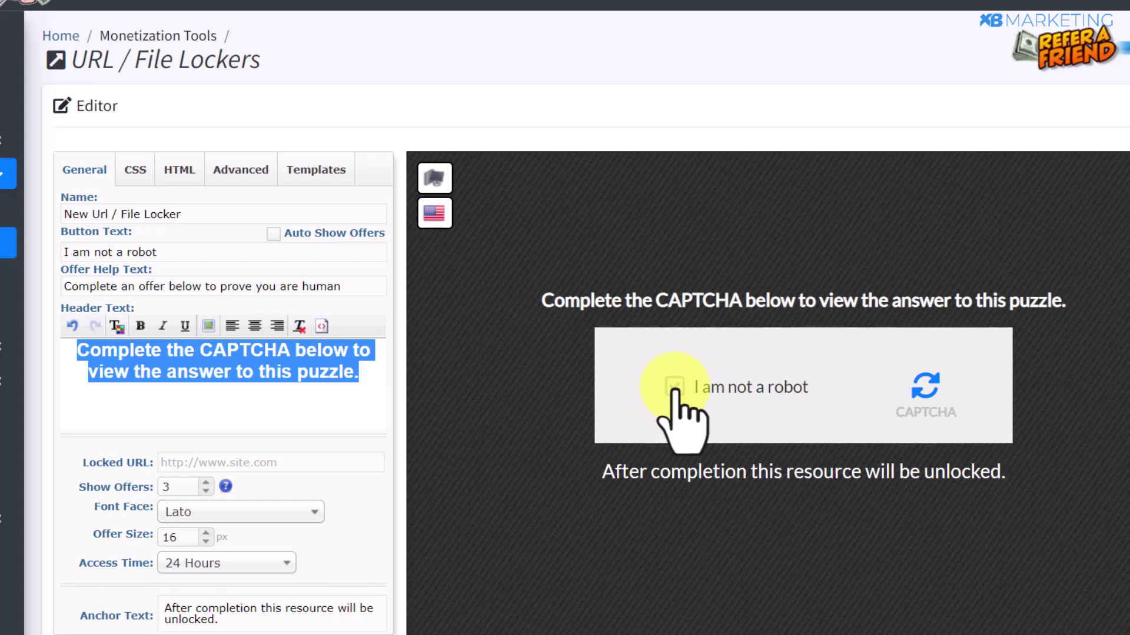
pyautogui.moveTo(675, 388); pyautogui.dragTo(733, 333)
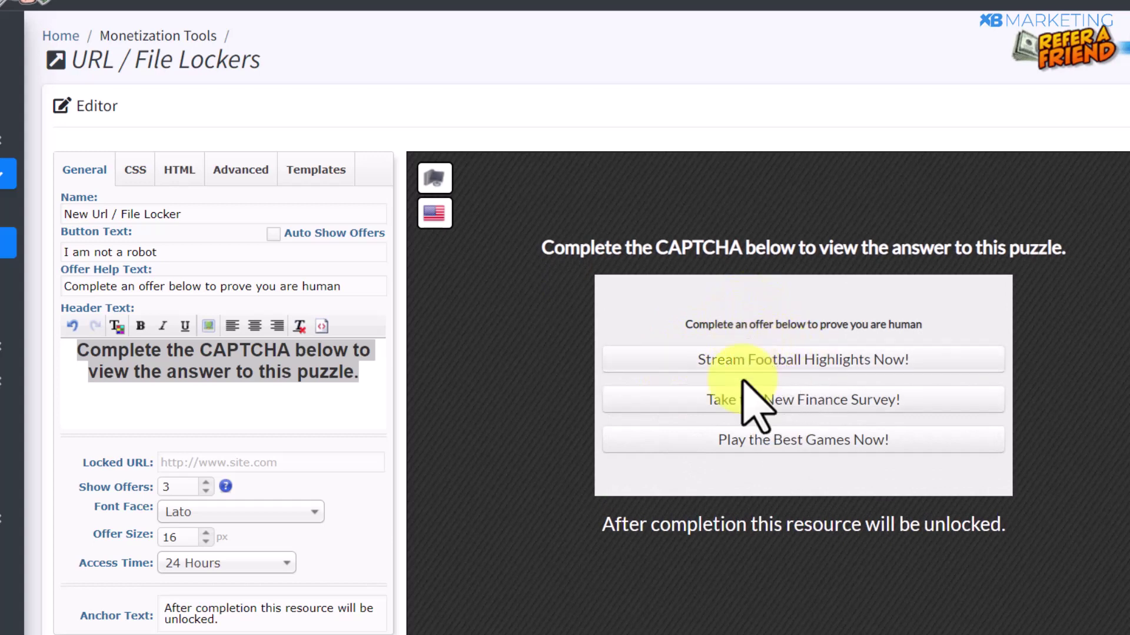
pyautogui.moveTo(612, 526); pyautogui.dragTo(1011, 524)
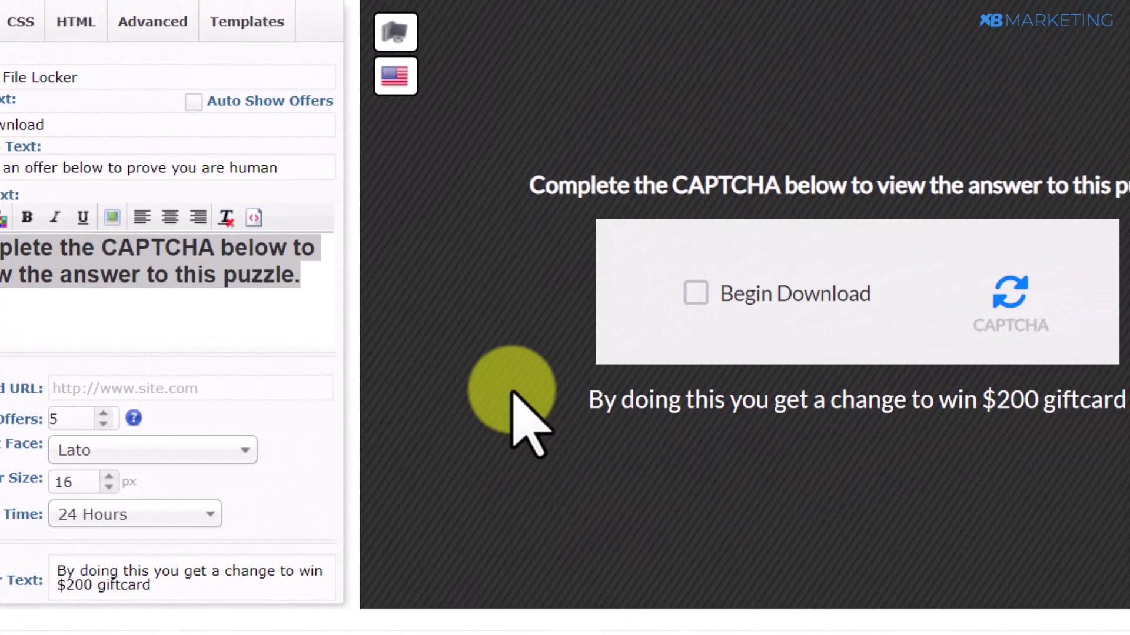
pyautogui.click(677, 299)
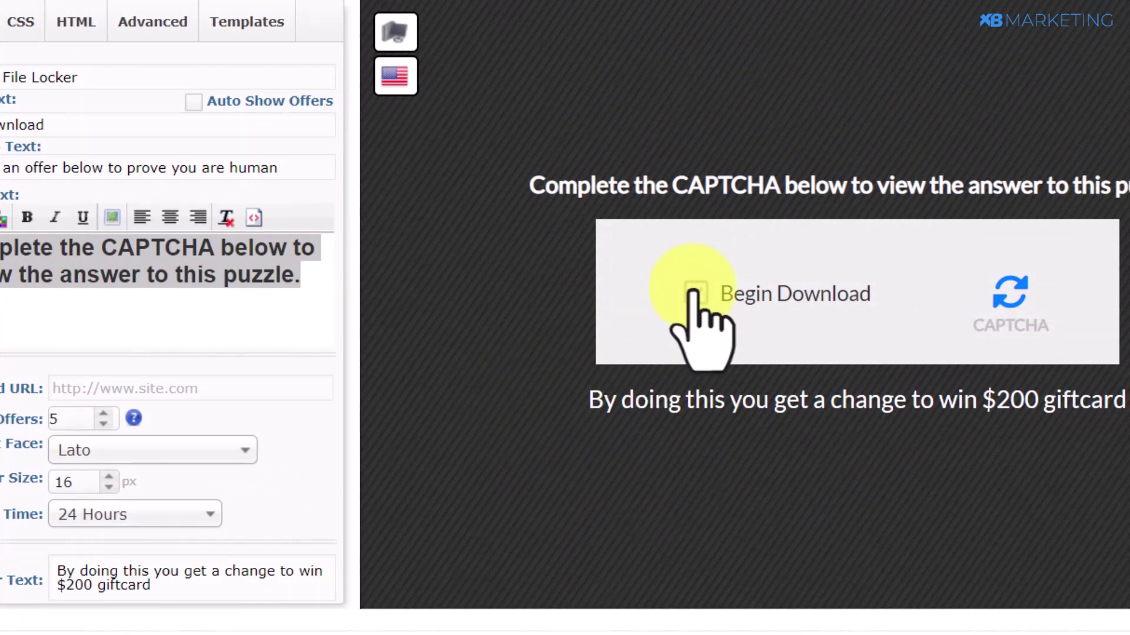
pyautogui.click(694, 294)
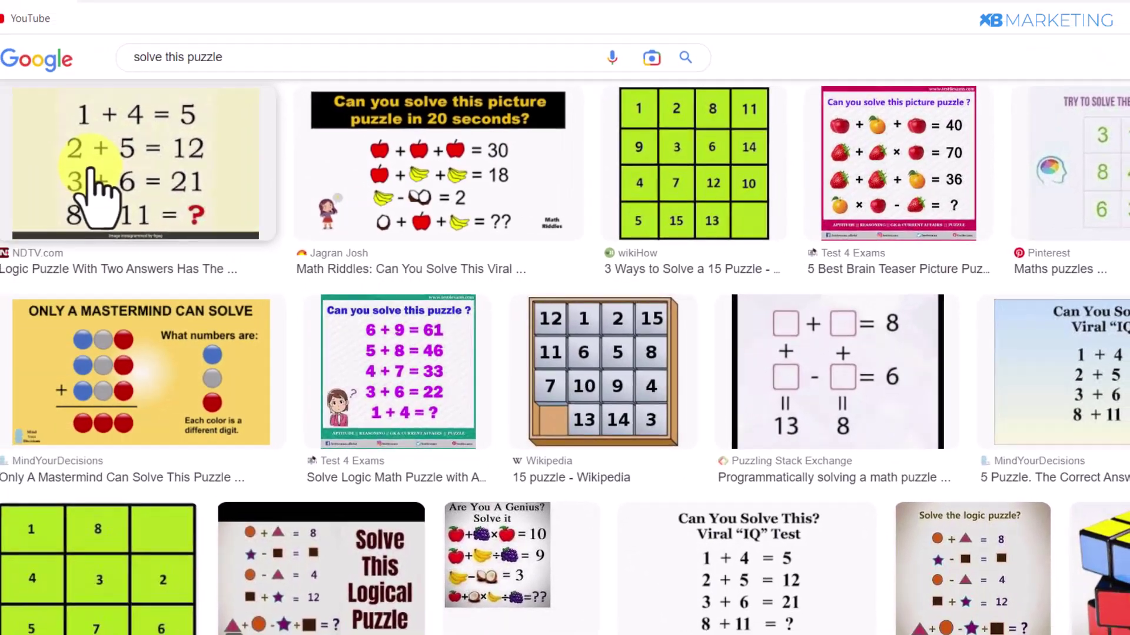
# - Open the NDTV article explaining the puzzle's two answers and select its web address
pyautogui.click(88, 179)
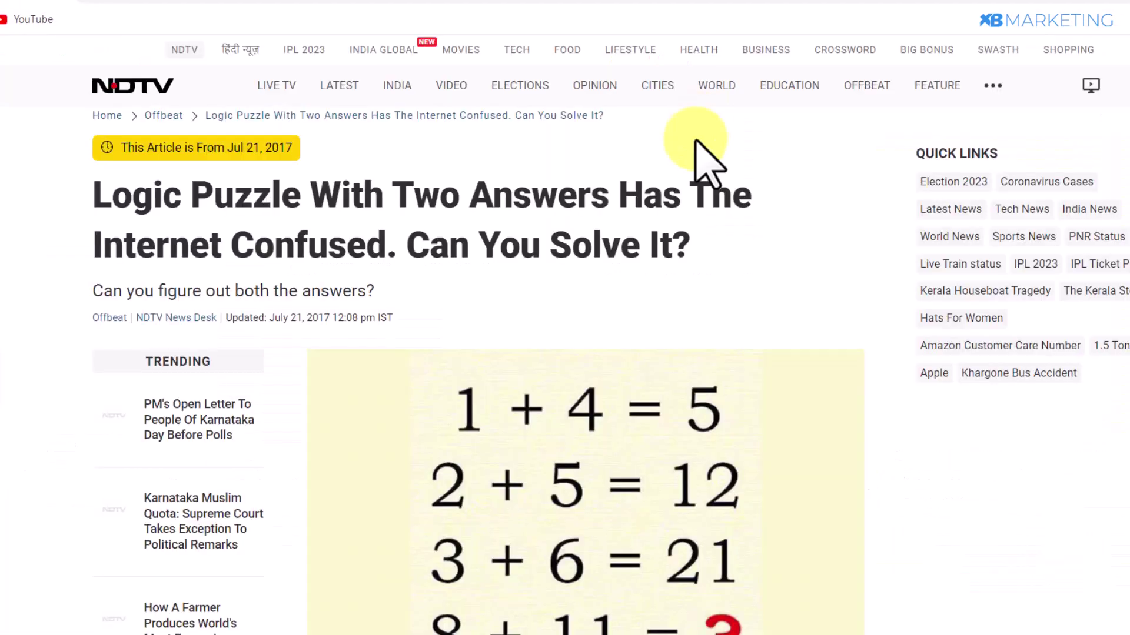
pyautogui.moveTo(826, 430); pyautogui.dragTo(294, 24)
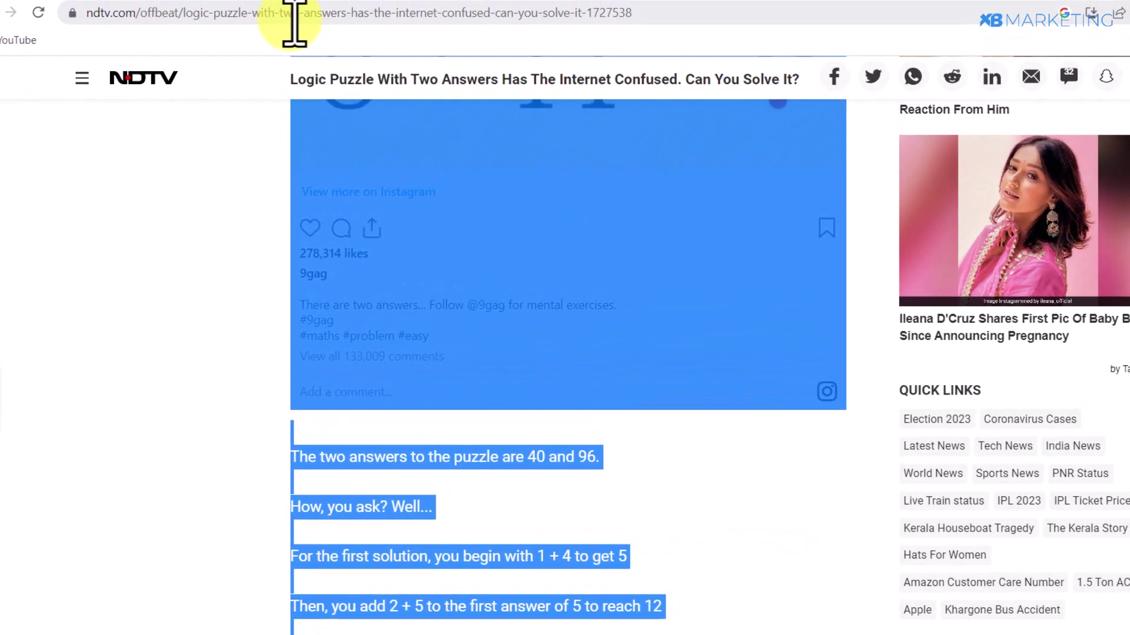
pyautogui.click(294, 17)
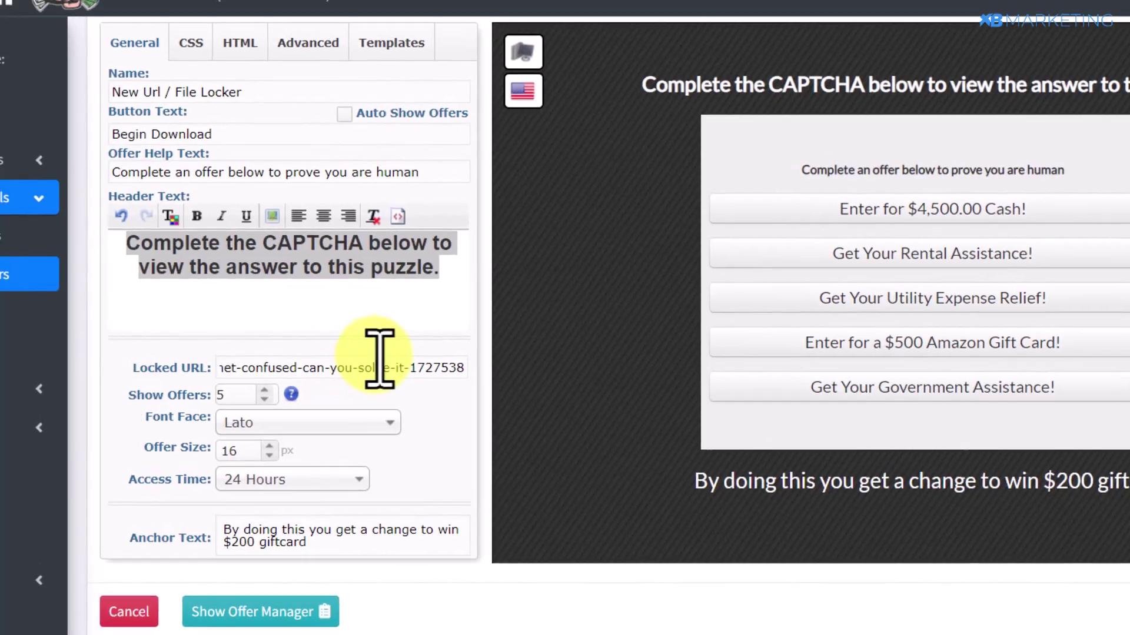
# - Lock the NDTV article URL, favorite the PayPal and Cash App offers, and copy the froyomobile.com link
pyautogui.click(371, 311)
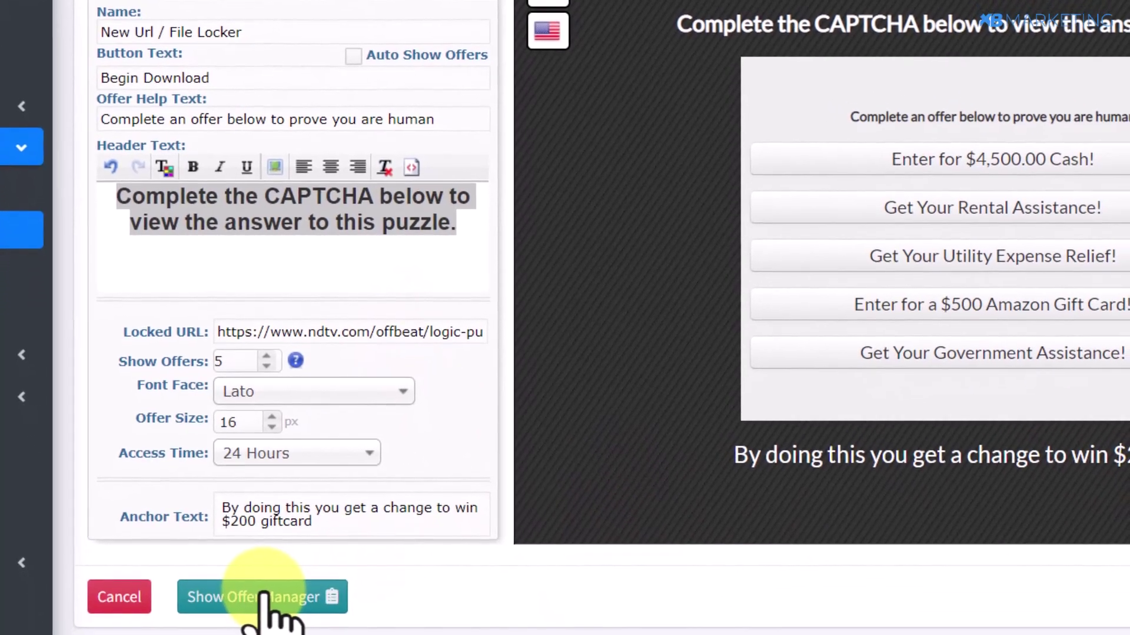
pyautogui.click(272, 615)
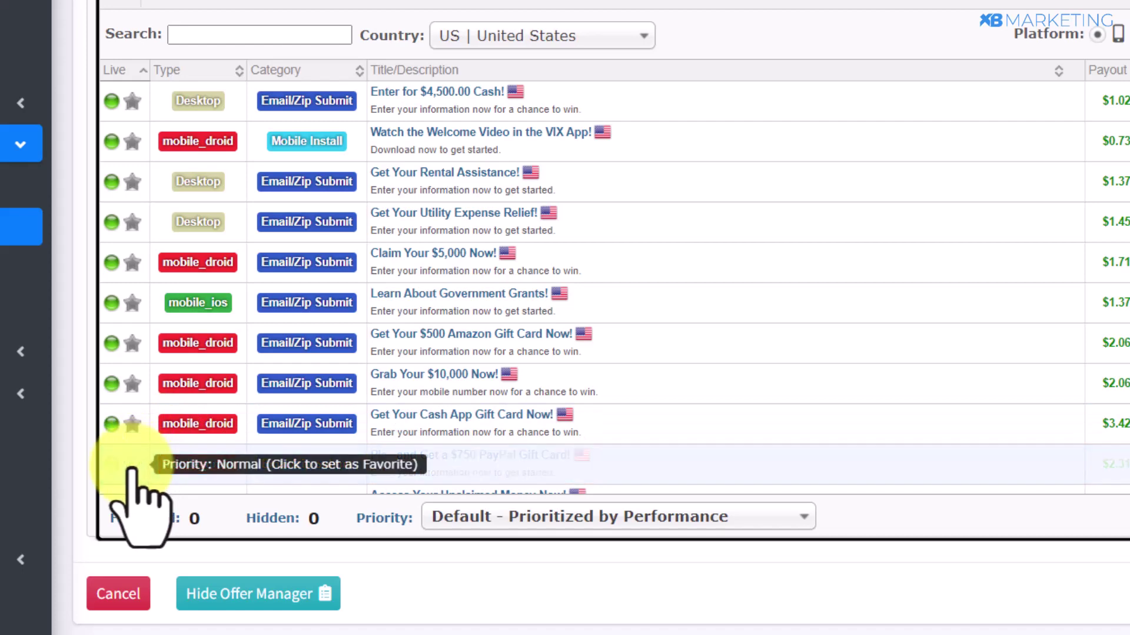
pyautogui.click(132, 465)
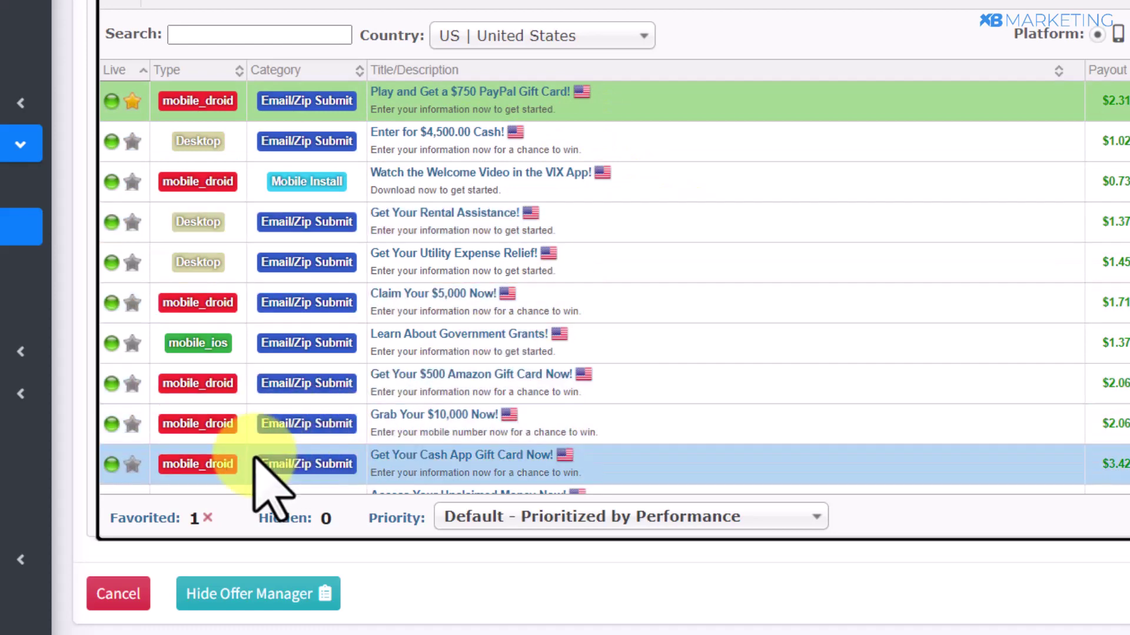
pyautogui.click(131, 465)
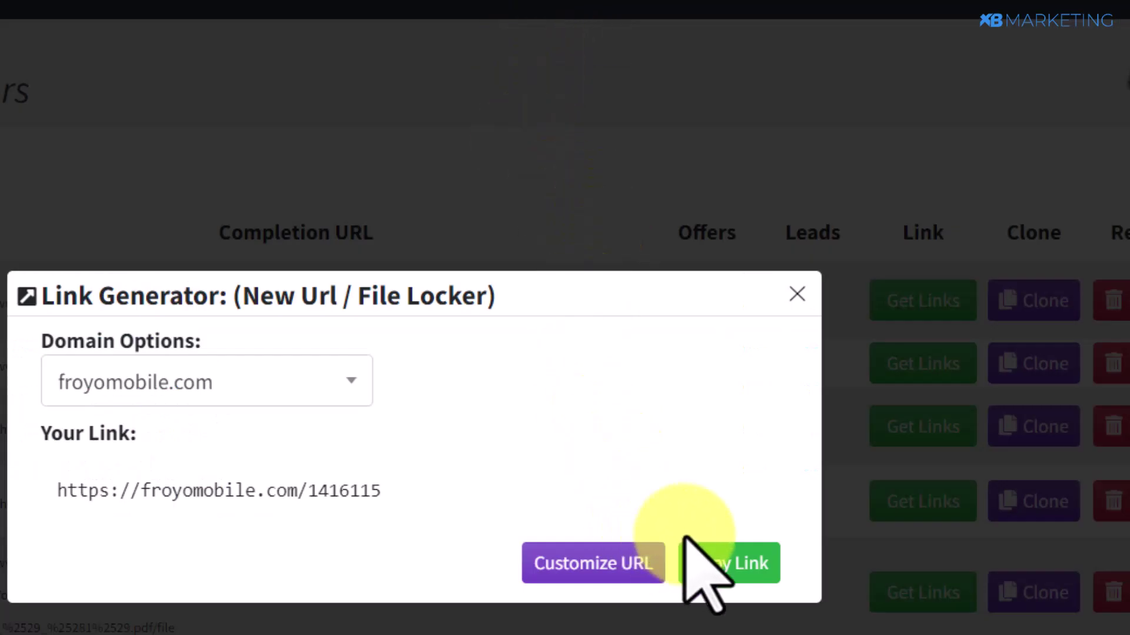
pyautogui.click(735, 570)
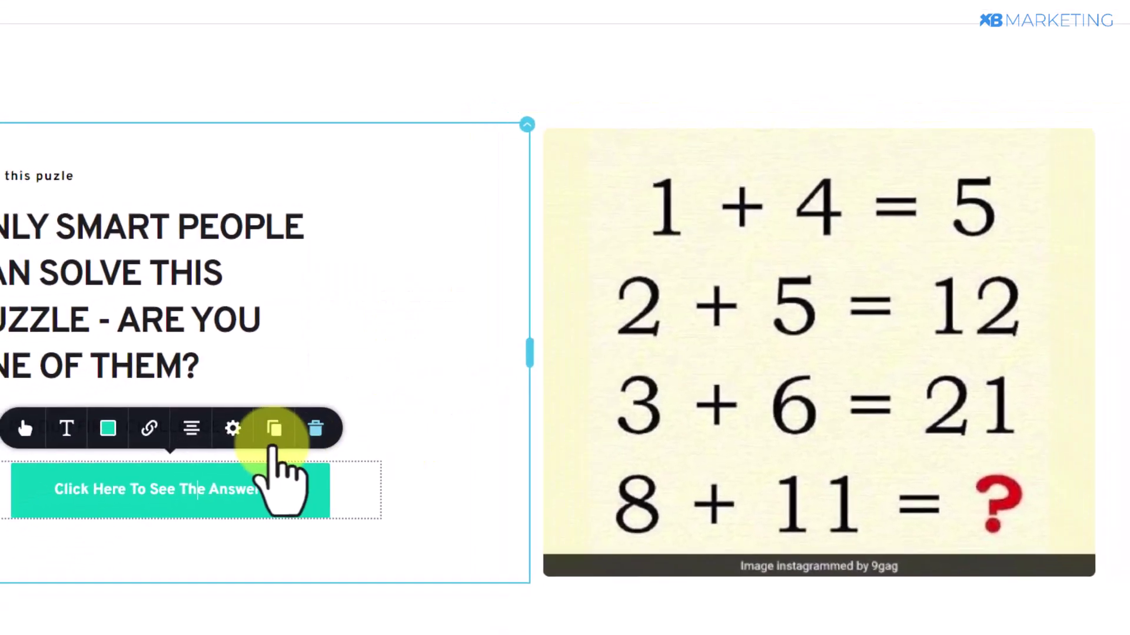
# - Set the 'Click Here To See The Answer' button's link to the copied CPAGrip locker URL
pyautogui.click(233, 397)
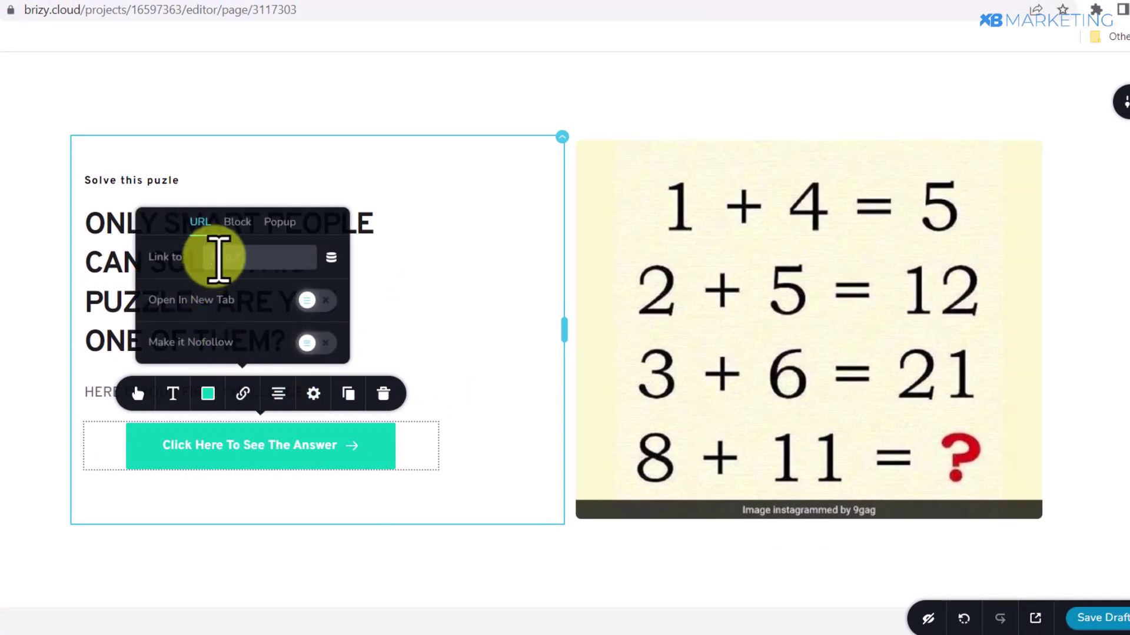
pyautogui.click(480, 341)
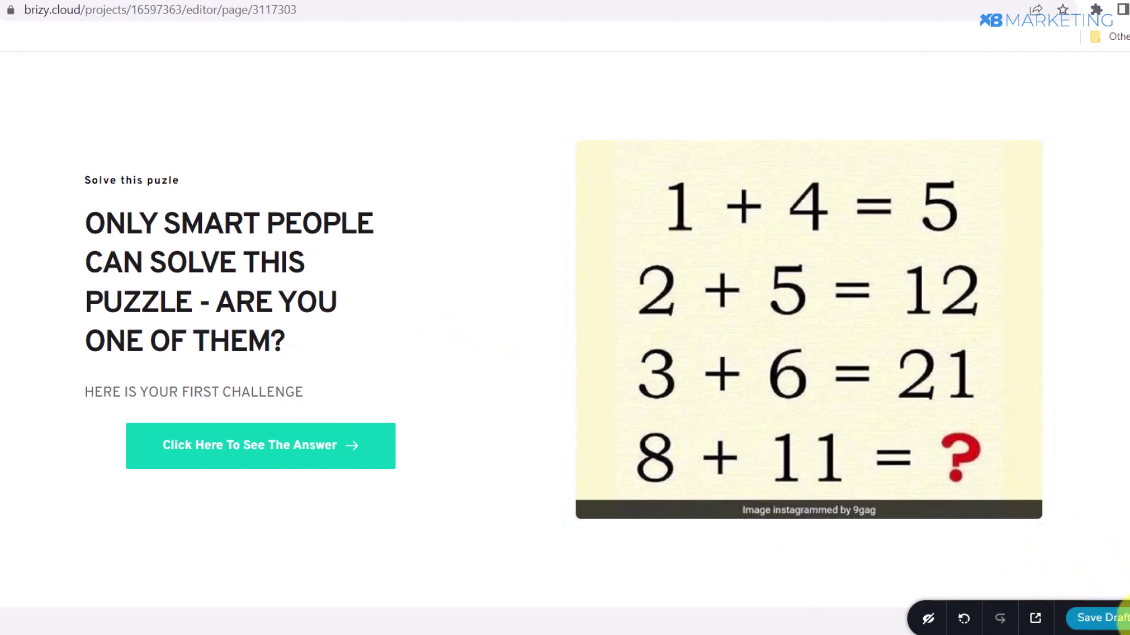
pyautogui.moveTo(1121, 615)
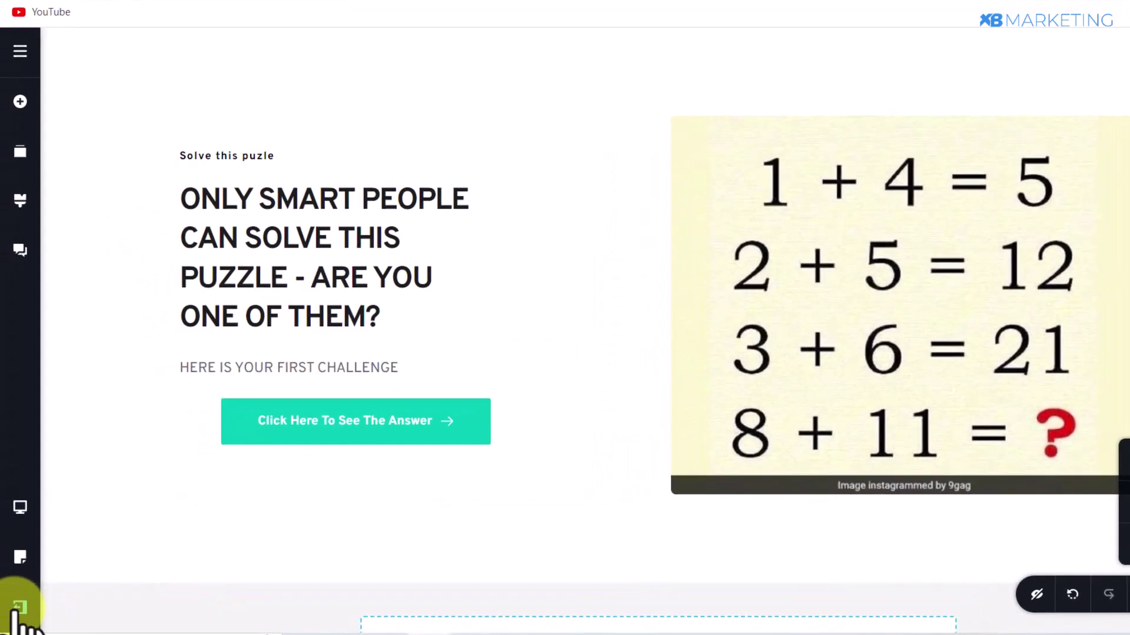
# - Publish on the free brizy.site option as puzzlegames1, since puzzlegames was already taken
pyautogui.moveTo(18, 609)
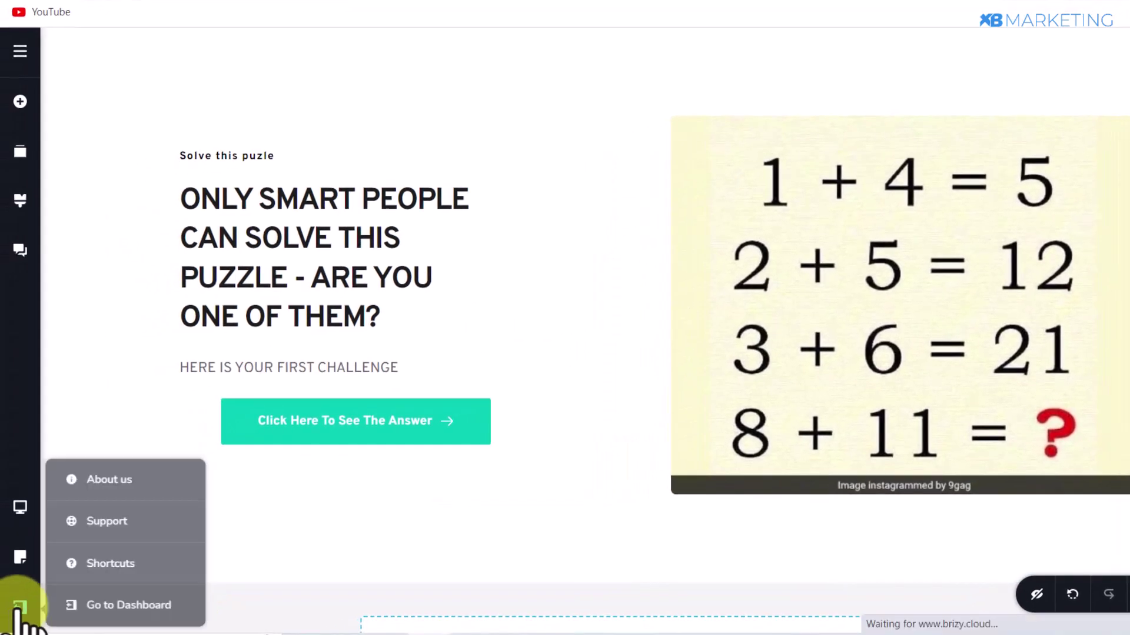
pyautogui.click(121, 606)
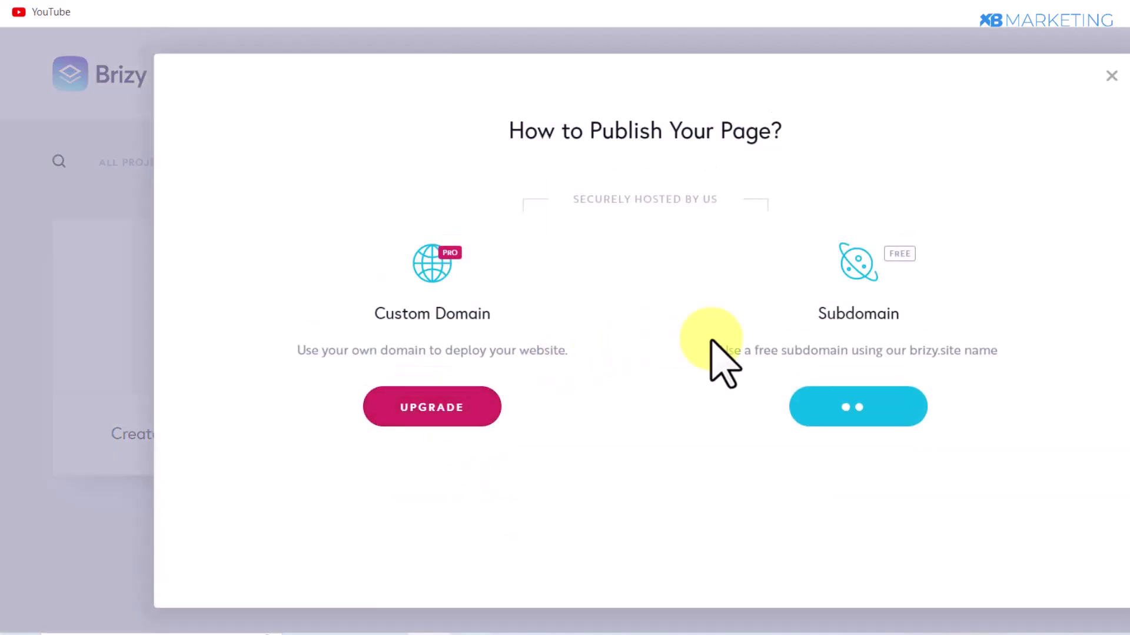
pyautogui.click(856, 403)
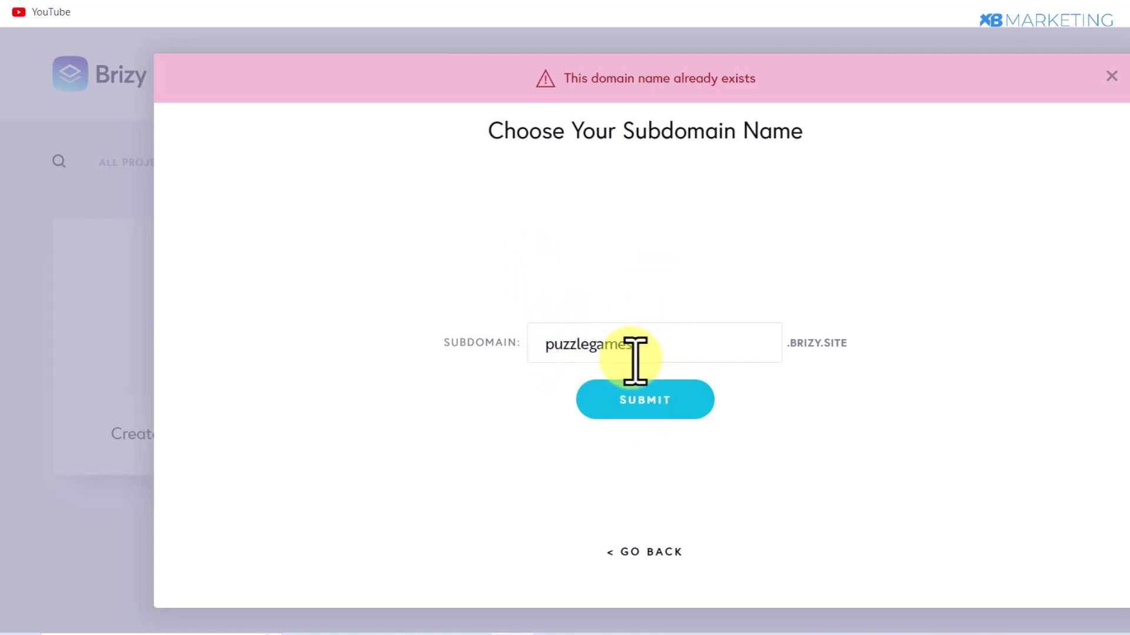
pyautogui.write('1')
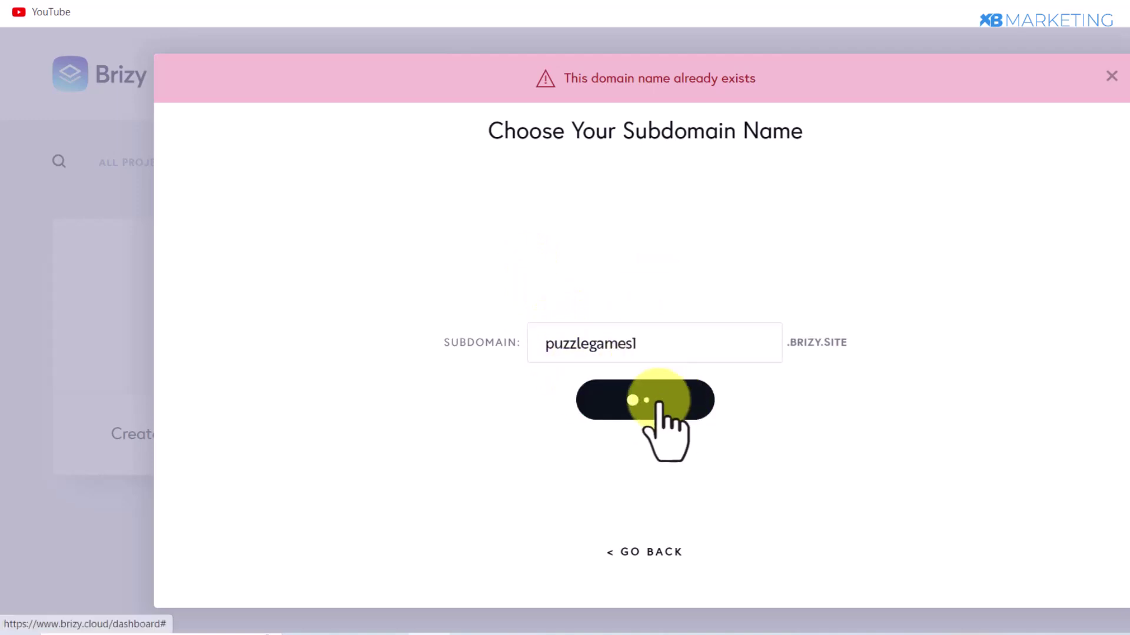
pyautogui.click(651, 397)
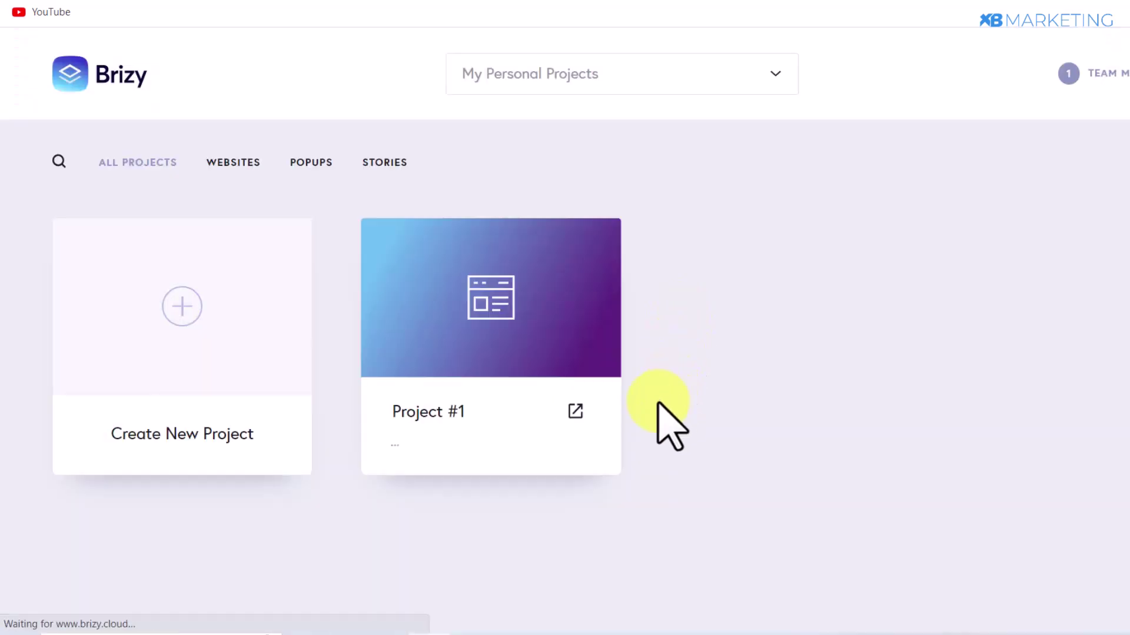
# - Open the live puzzle site and pass the locker's CAPTCHA to reveal its offers, including the $200 giftcard
pyautogui.click(536, 431)
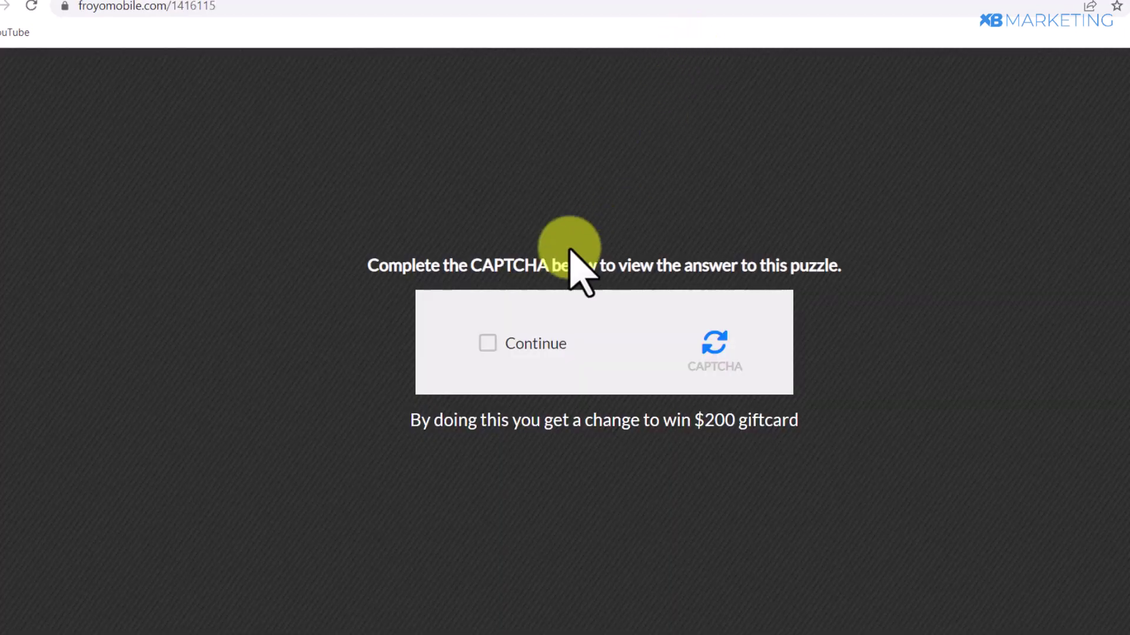
pyautogui.click(486, 343)
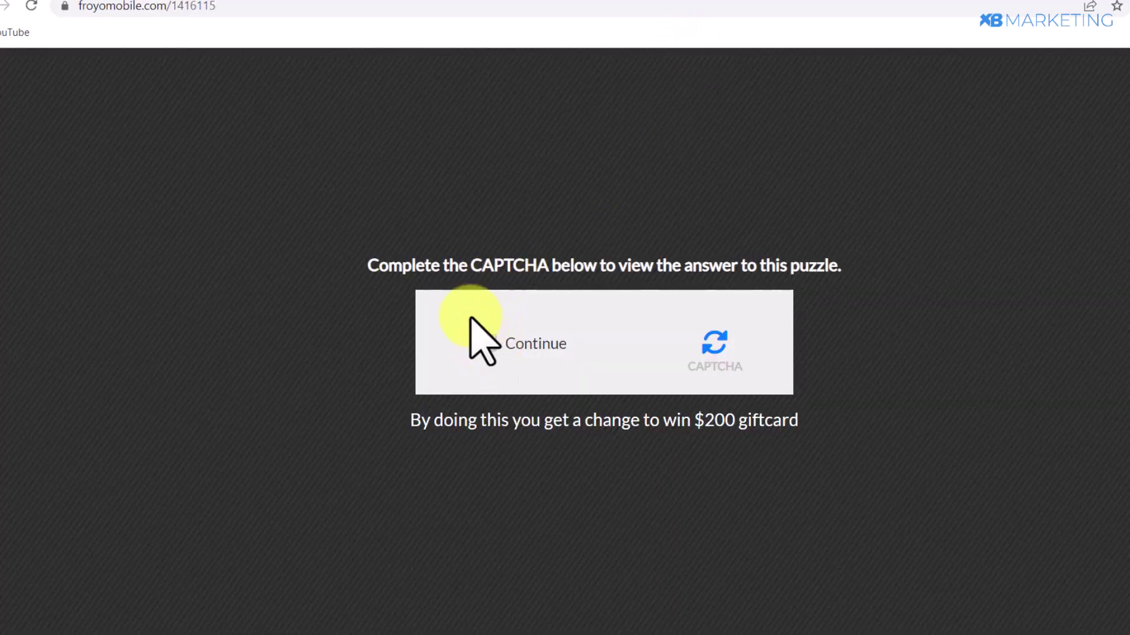
pyautogui.moveTo(466, 266); pyautogui.dragTo(934, 227)
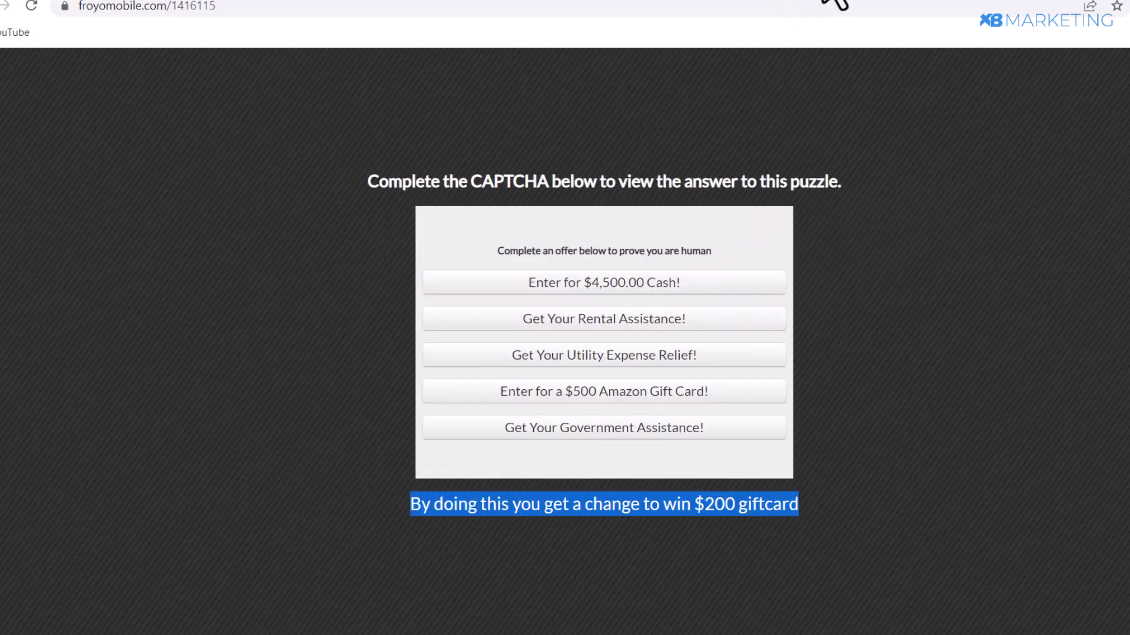
# - Glance through the NDTV logic puzzle article, then return to the locker's offer page
pyautogui.click(756, 6)
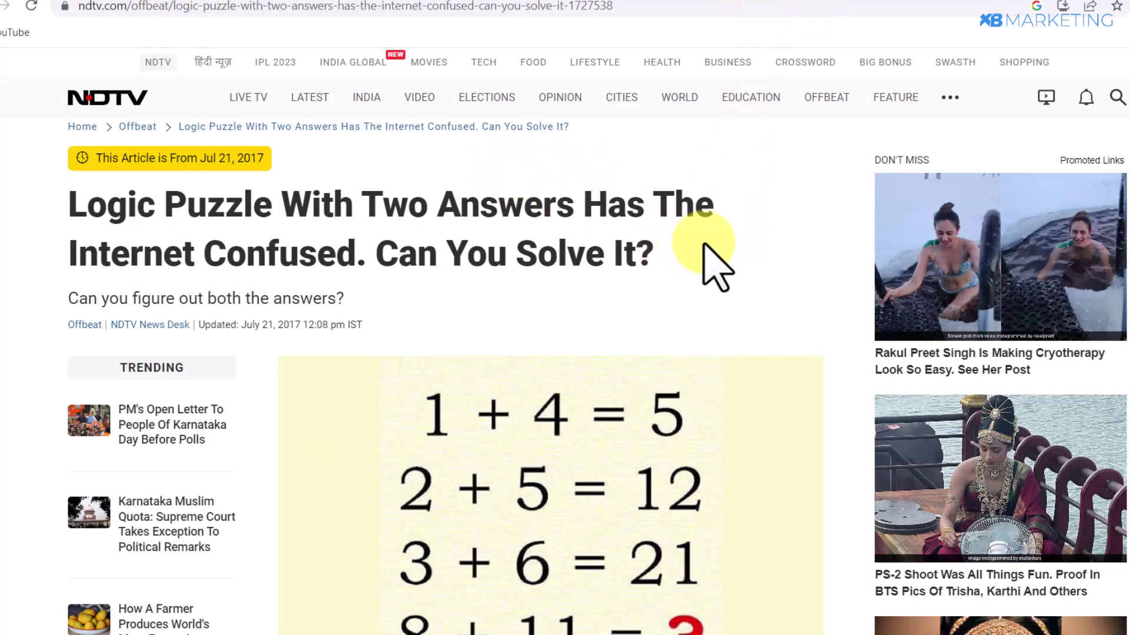
pyautogui.scroll(-2, 704, 243)
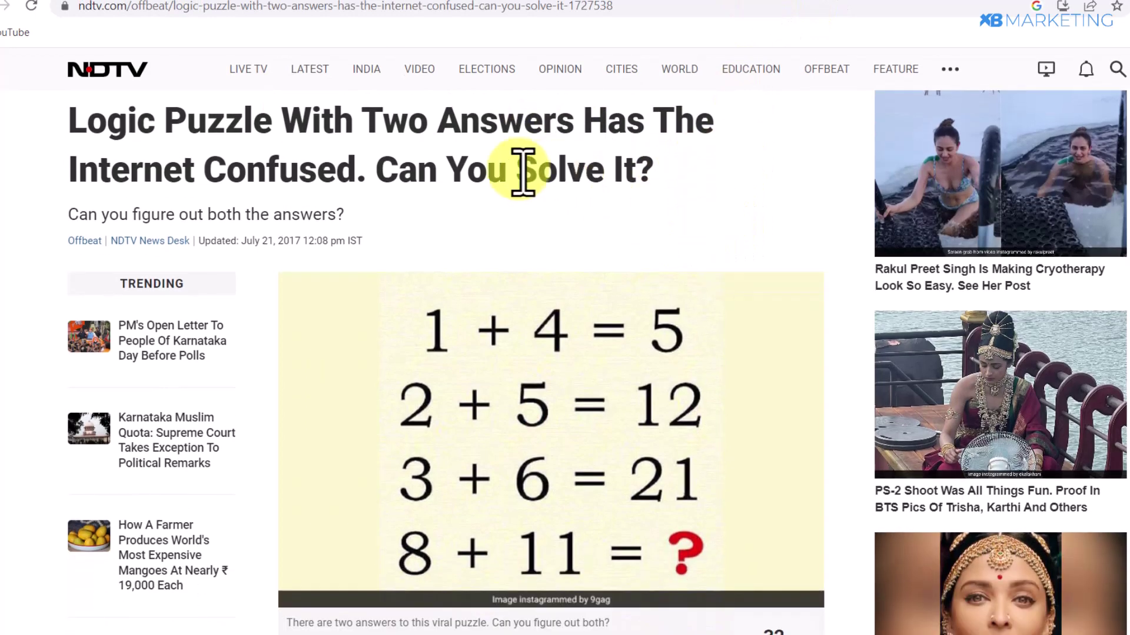
pyautogui.click(440, 5)
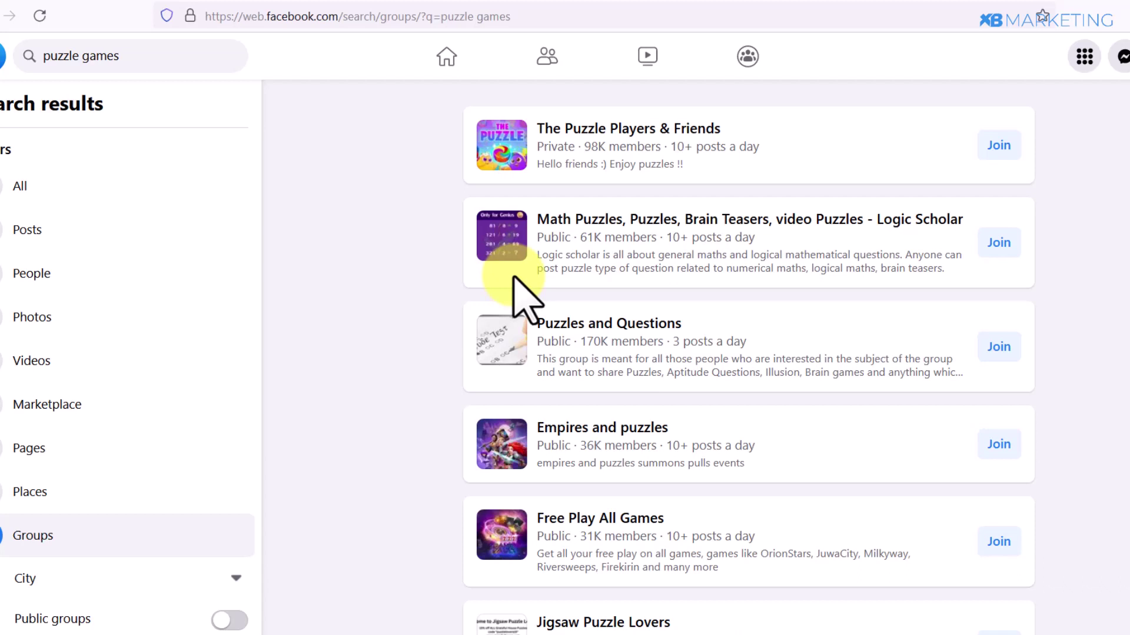
# - Open the Math Puzzles… Logic Scholar group from the 'puzzle games' results, then go back
pyautogui.moveTo(647, 220)
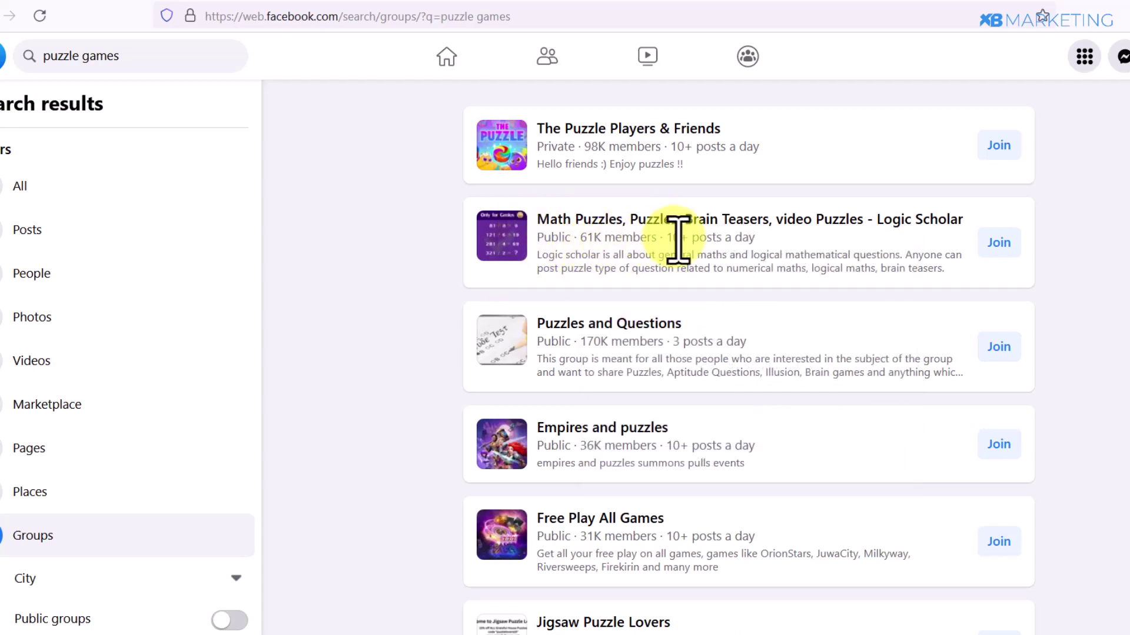
pyautogui.moveTo(547, 221)
pyautogui.click(695, 221)
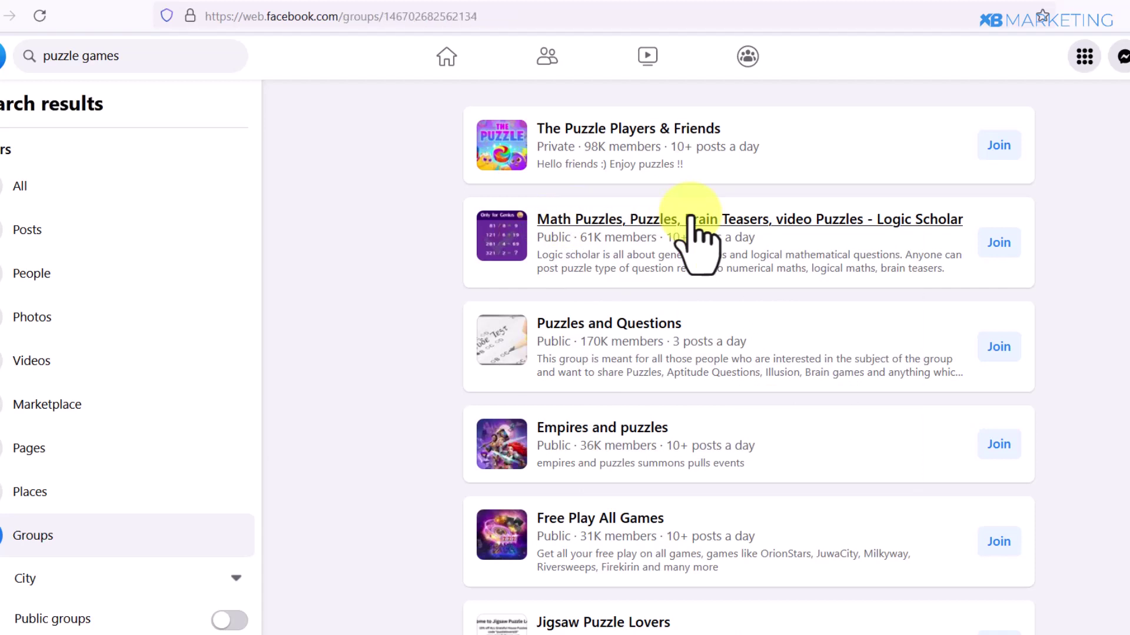
pyautogui.hotkey('alt', 'Left')
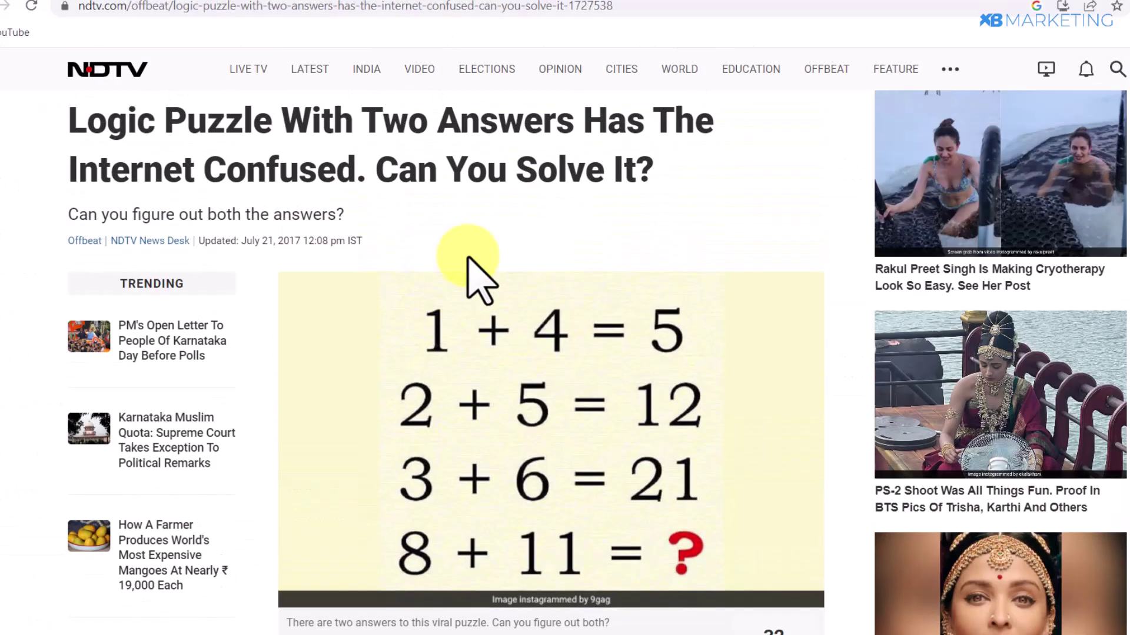
pyautogui.scroll(1, 447, 267)
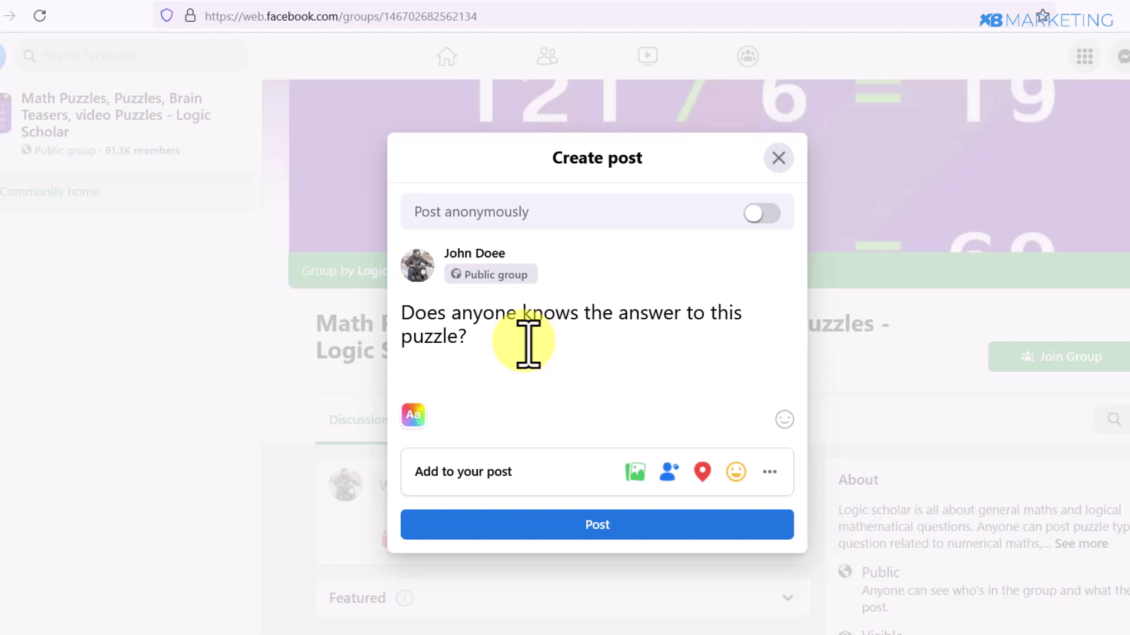
# - Paste the puzzlegames1.brizy.site link into the group post and check its puzzle image preview
pyautogui.write('https://puzzlegames1.brizy.site/')
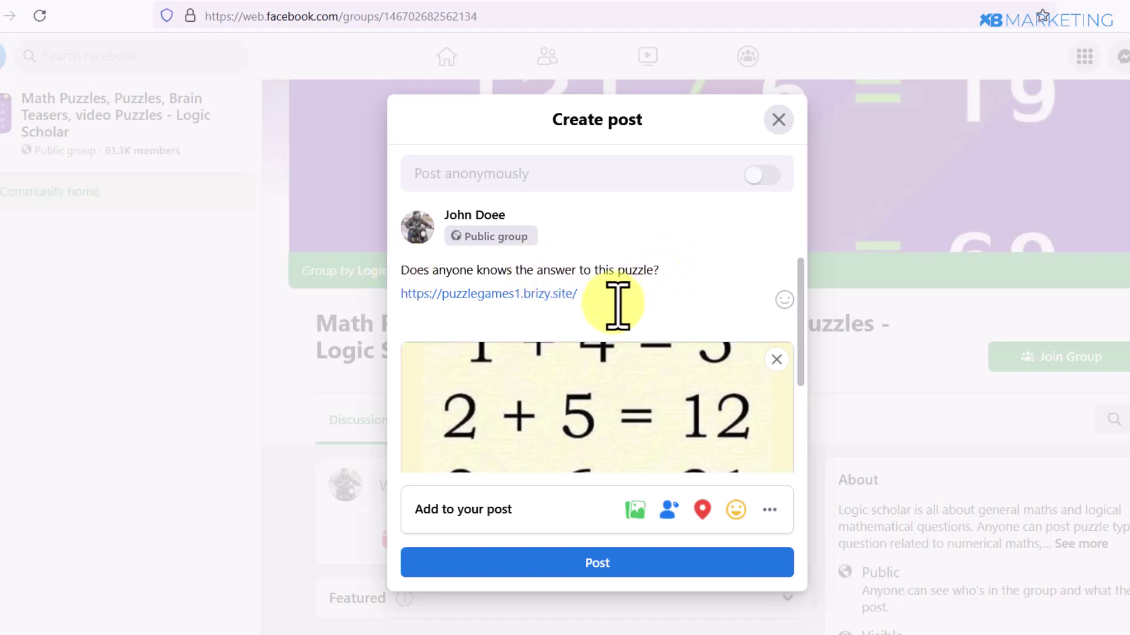
pyautogui.moveTo(647, 368)
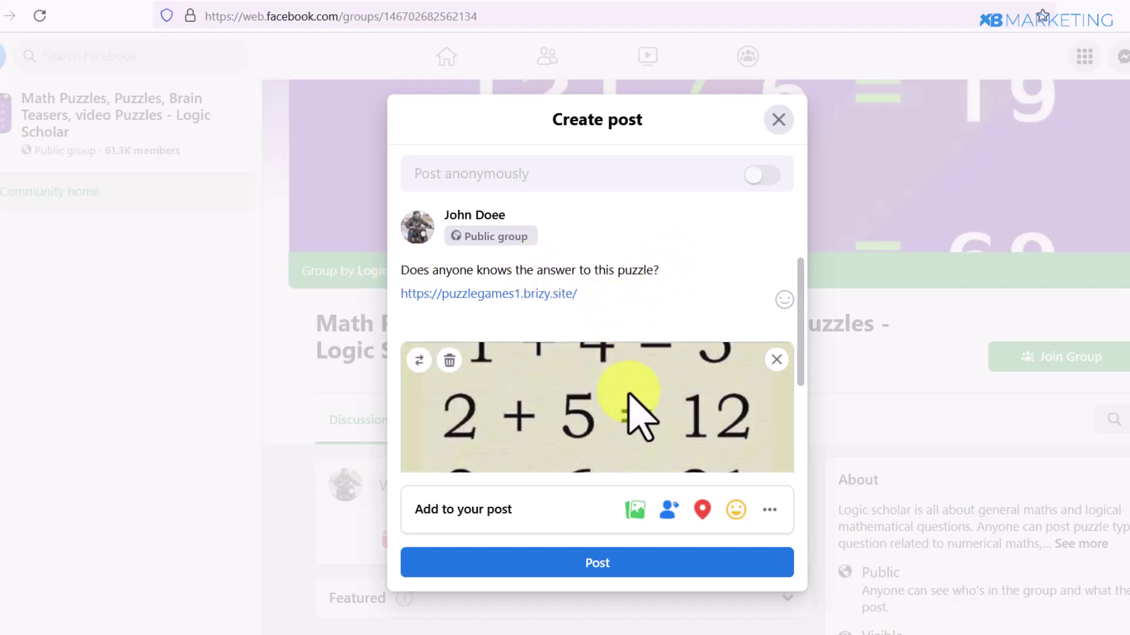
pyautogui.scroll(-3, 626, 424)
pyautogui.scroll(3, 540, 347)
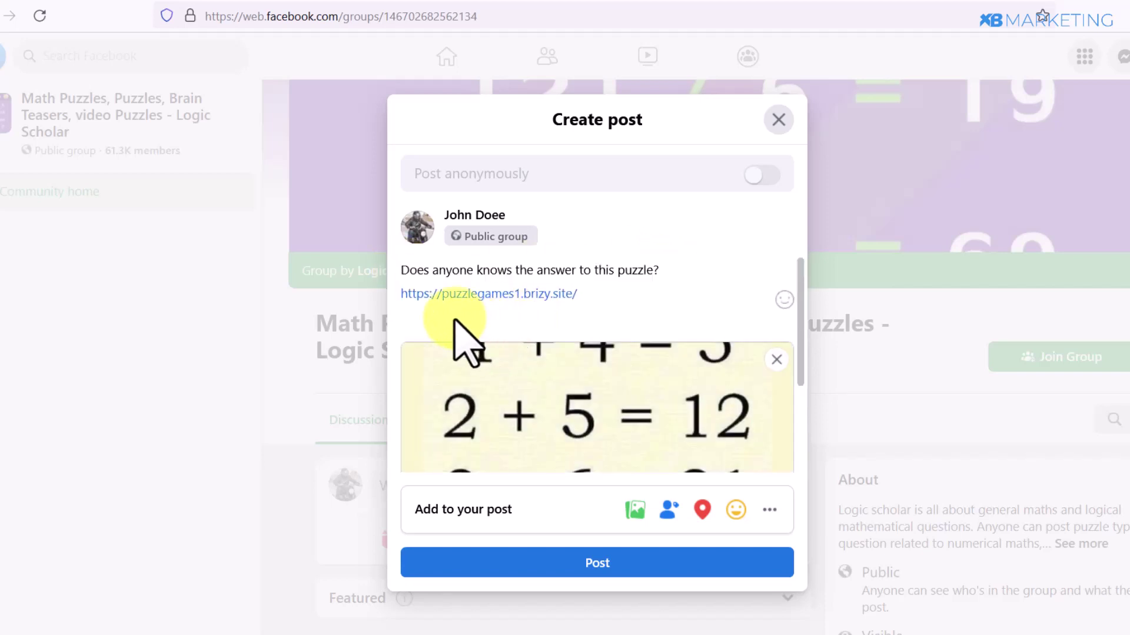
pyautogui.scroll(-1, 555, 416)
pyautogui.scroll(-1, 565, 403)
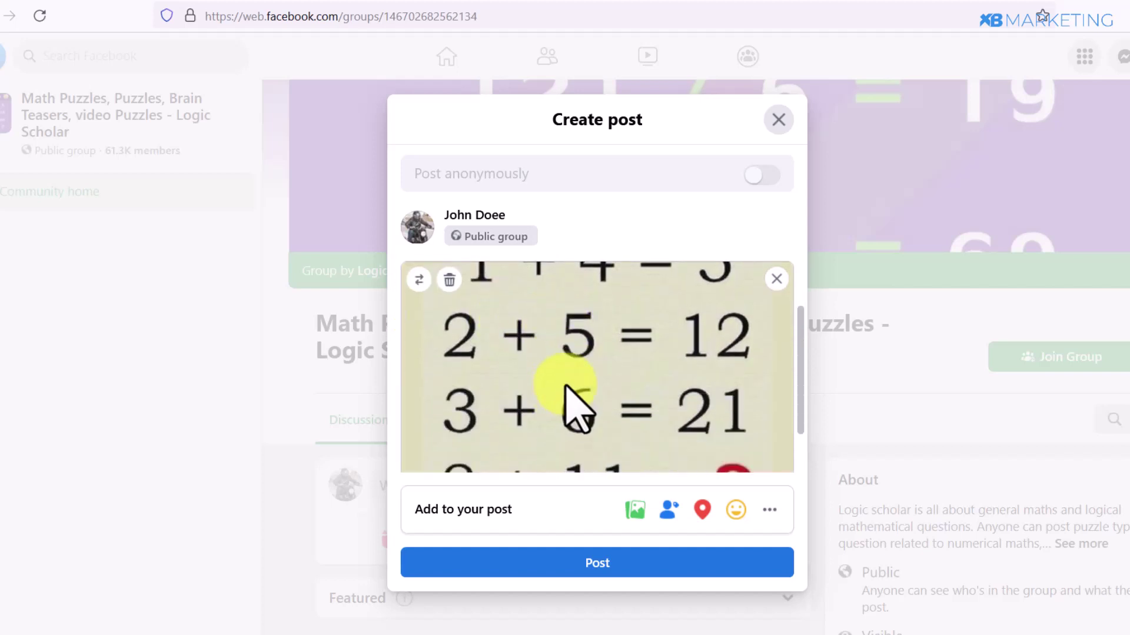
pyautogui.scroll(-1, 542, 398)
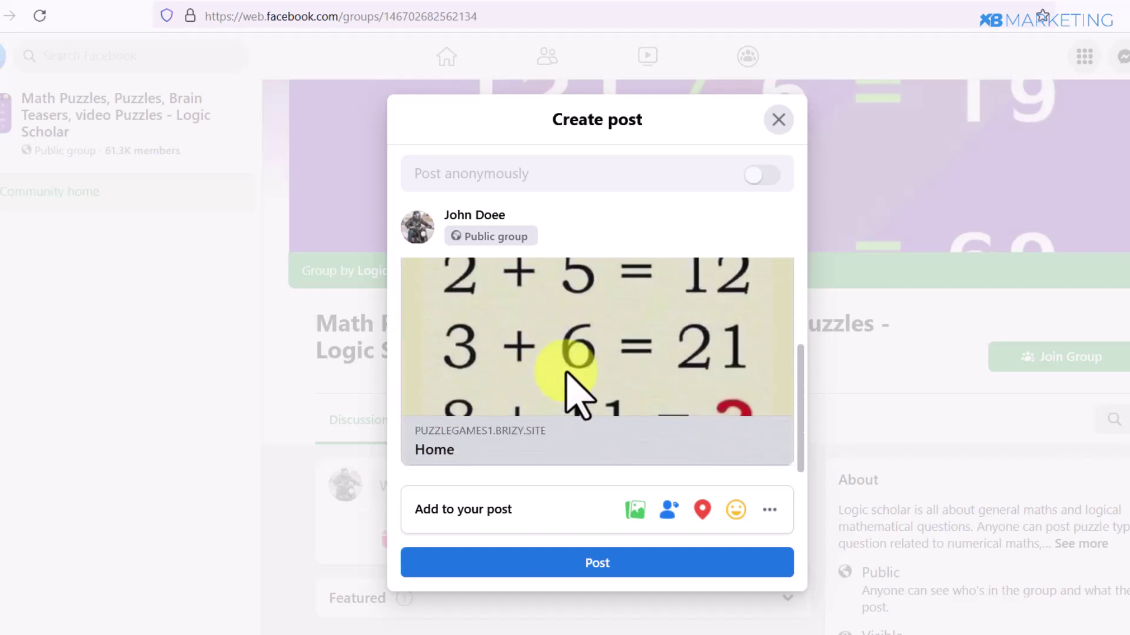
pyautogui.scroll(3, 562, 371)
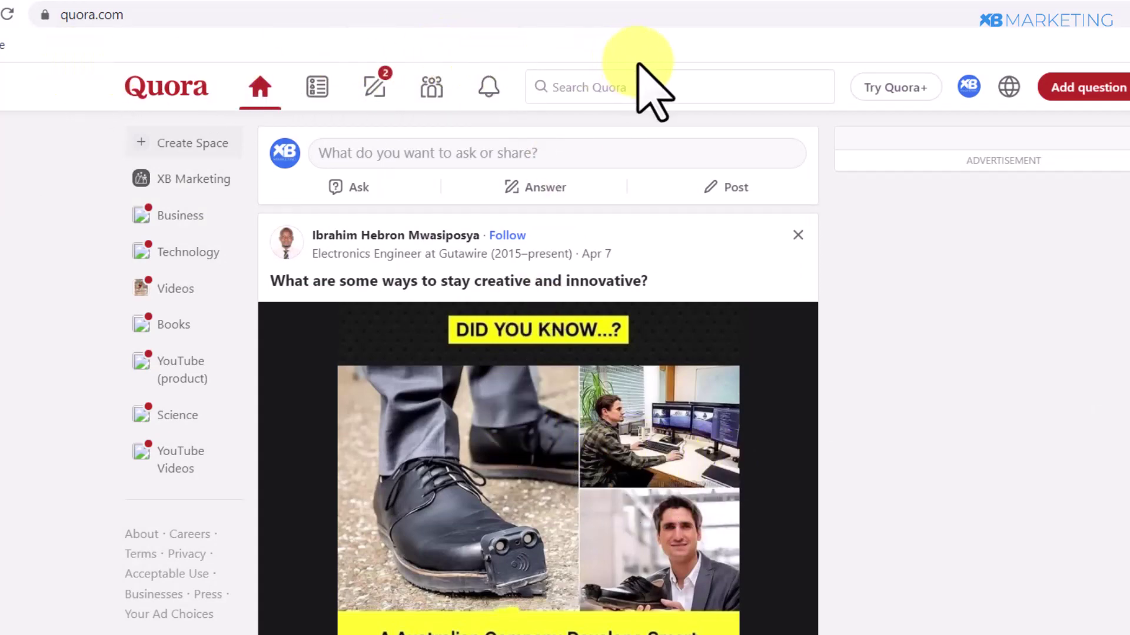
# - Search Quora for 'puzzle', open Puzzles and Trick Questions, and expand its list of Spaces
pyautogui.click(670, 93)
pyautogui.write('pu')
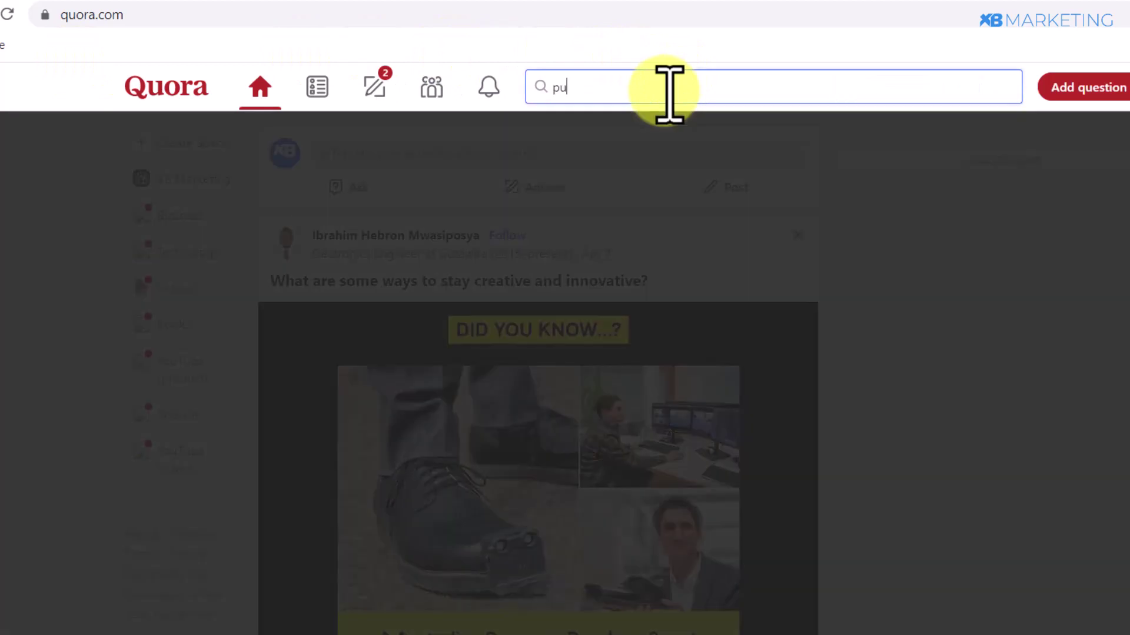
pyautogui.write('zzle')
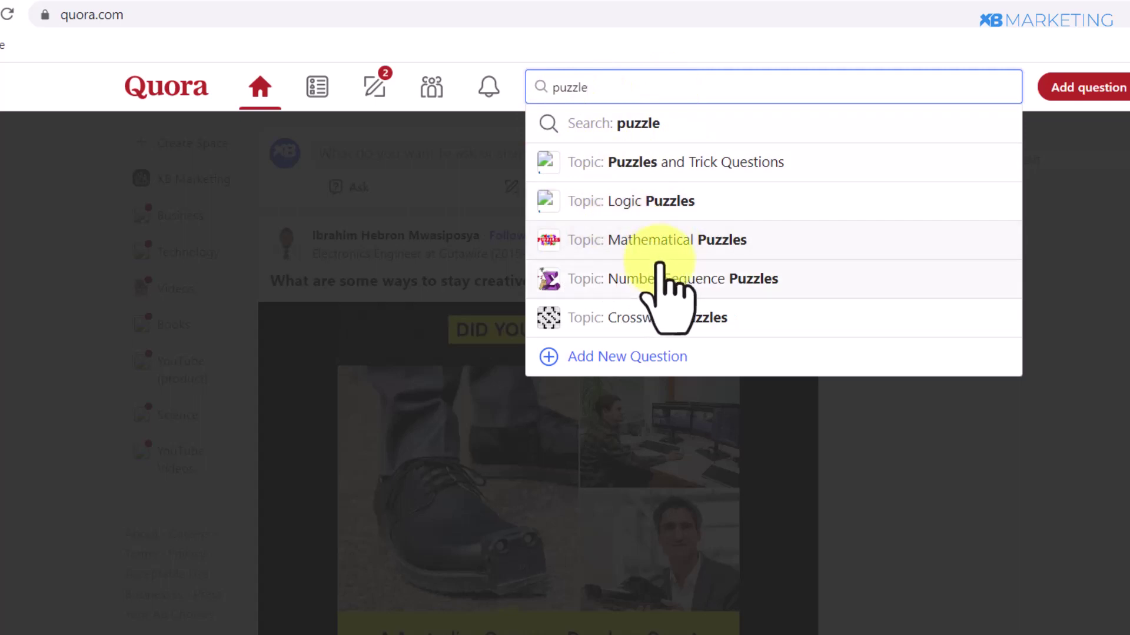
pyautogui.doubleClick(642, 164)
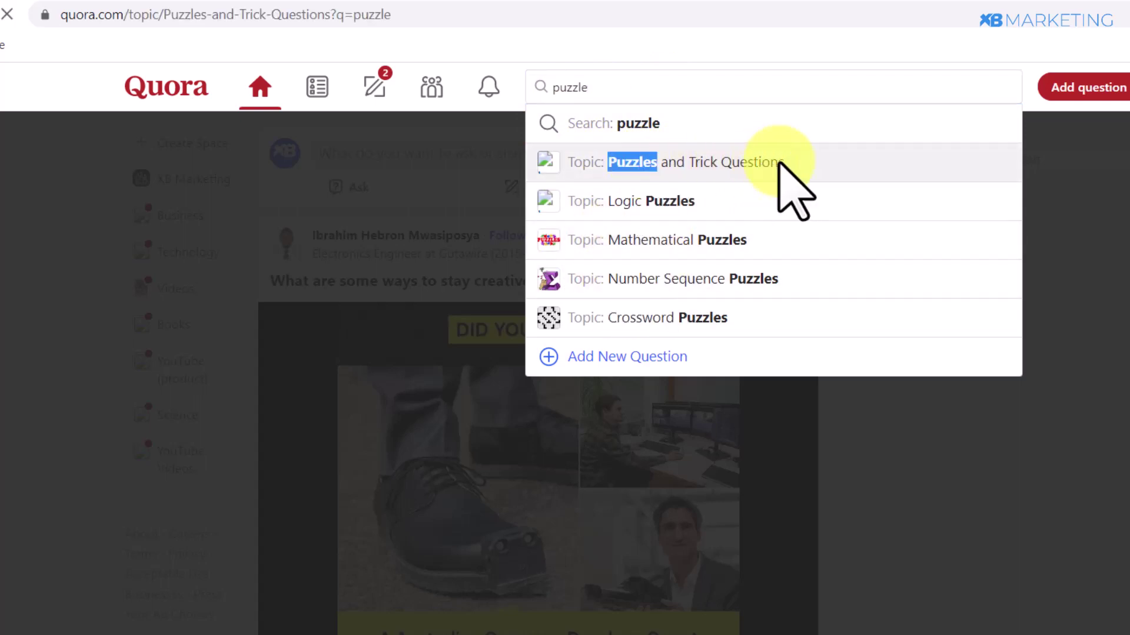
pyautogui.scroll(-2, 461, 294)
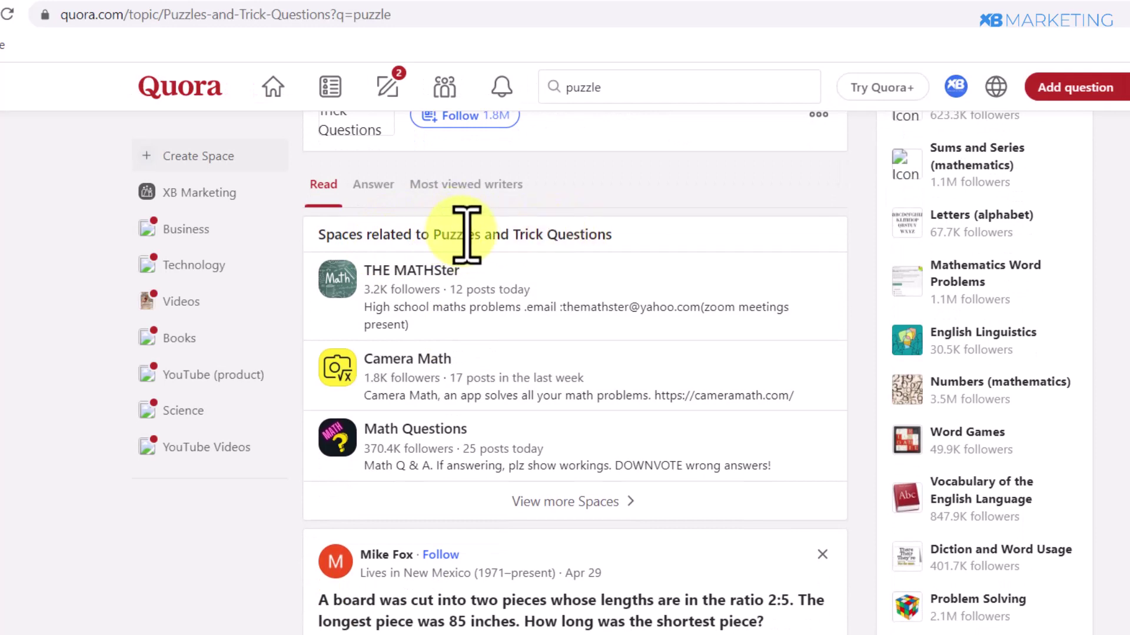
pyautogui.scroll(-4, 589, 233)
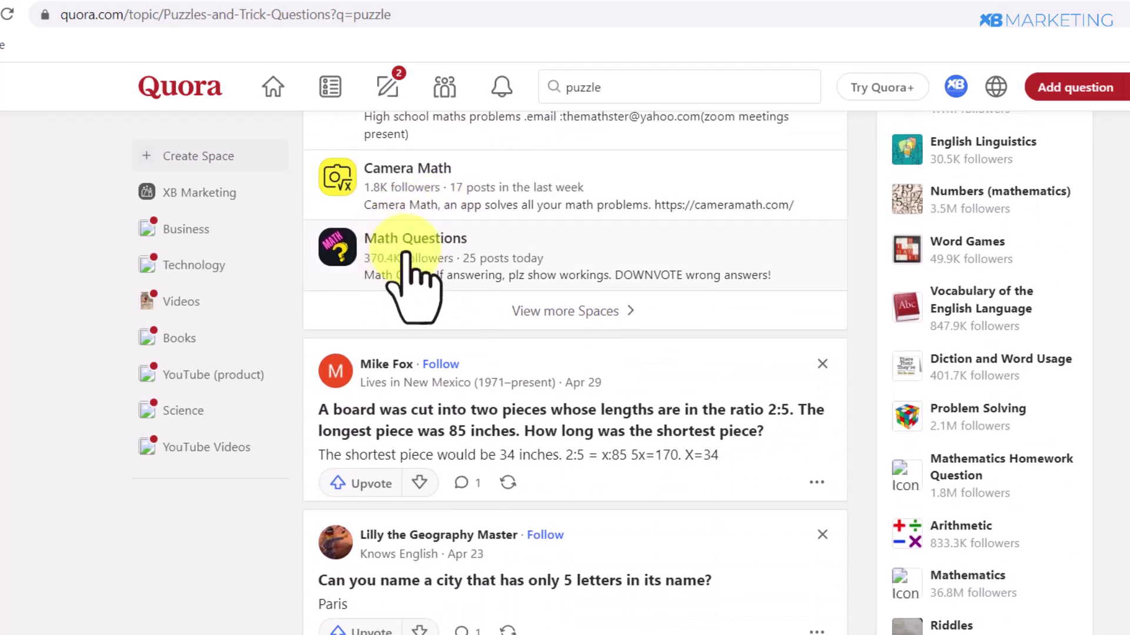
pyautogui.click(565, 310)
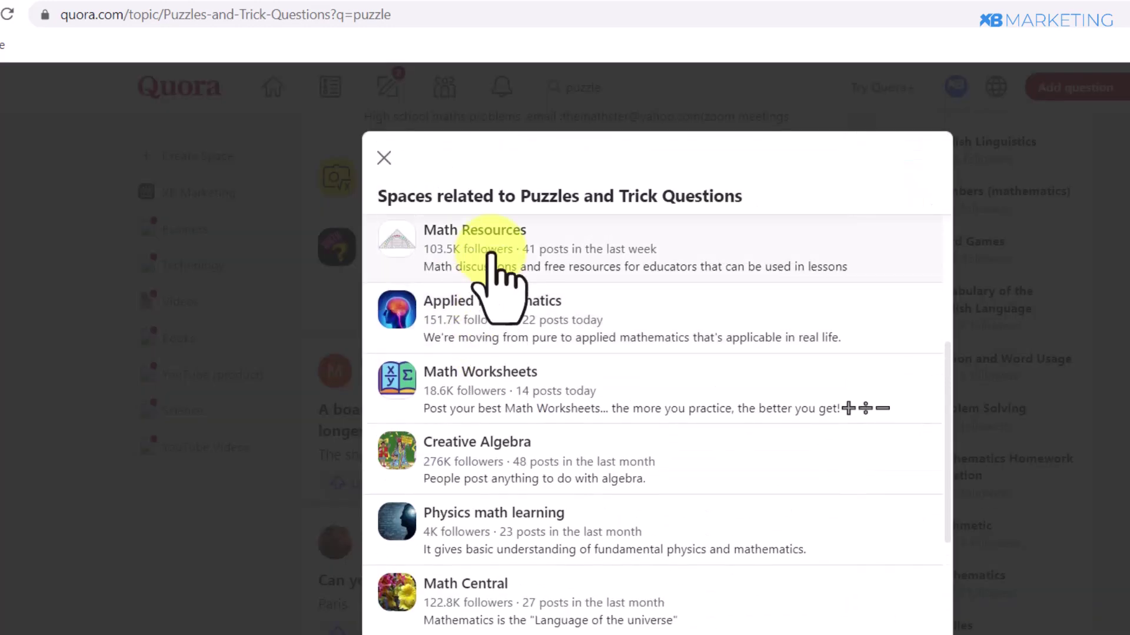